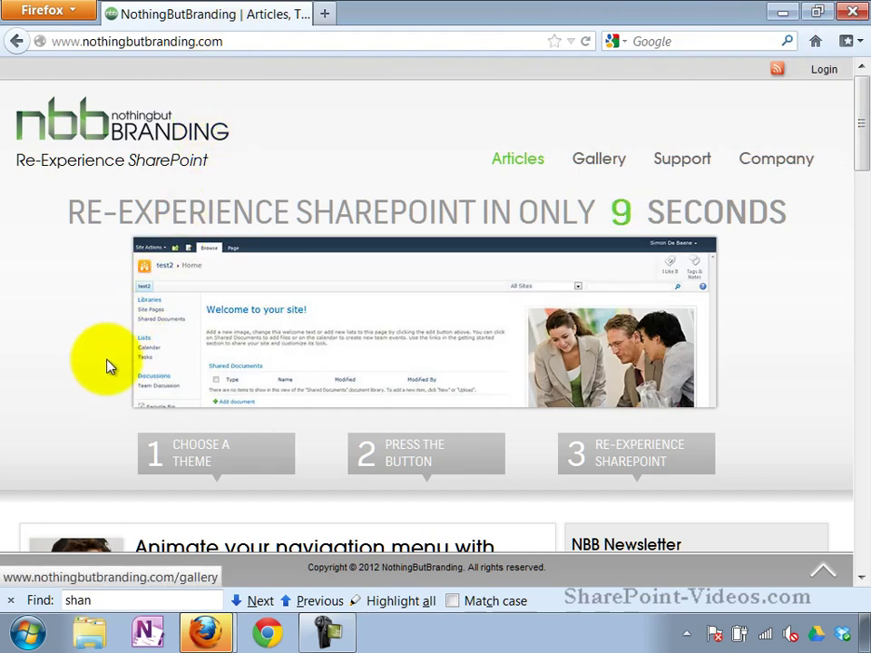
Read the homepage's three-step guide: choose a theme, press the button, re-experience SharePoint.
mouse_move(258, 459)
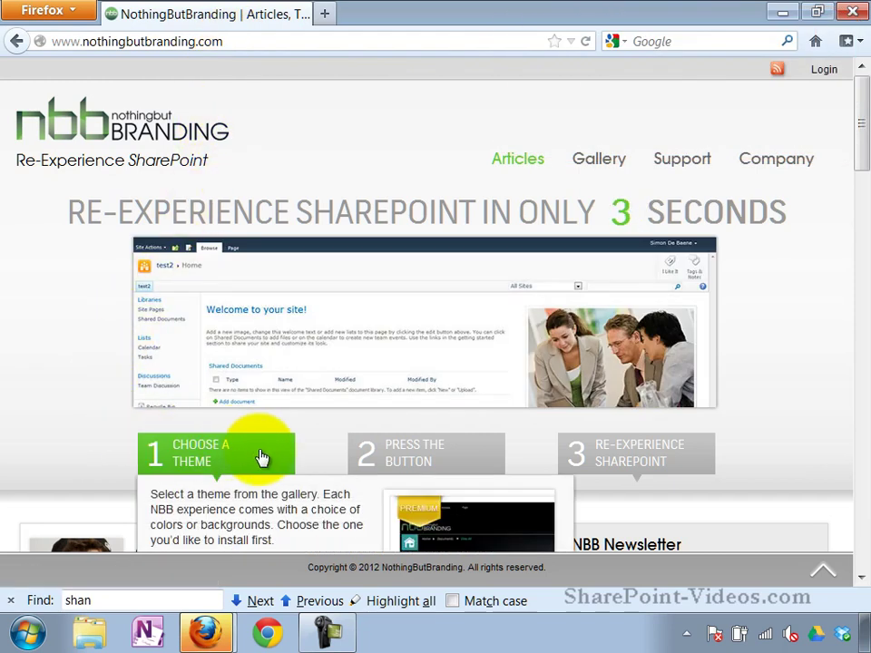
scroll(262, 458, down, 4)
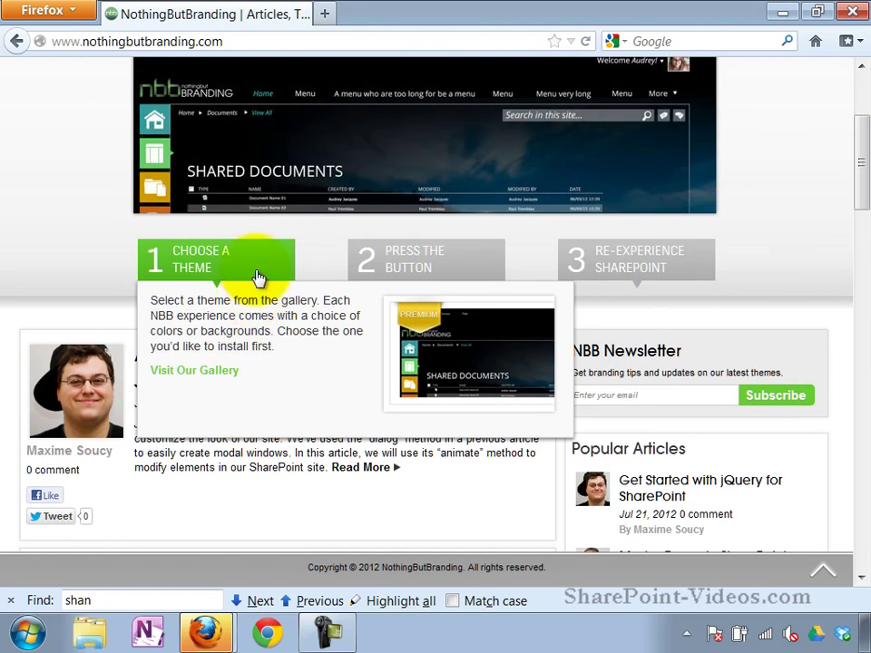
mouse_move(428, 272)
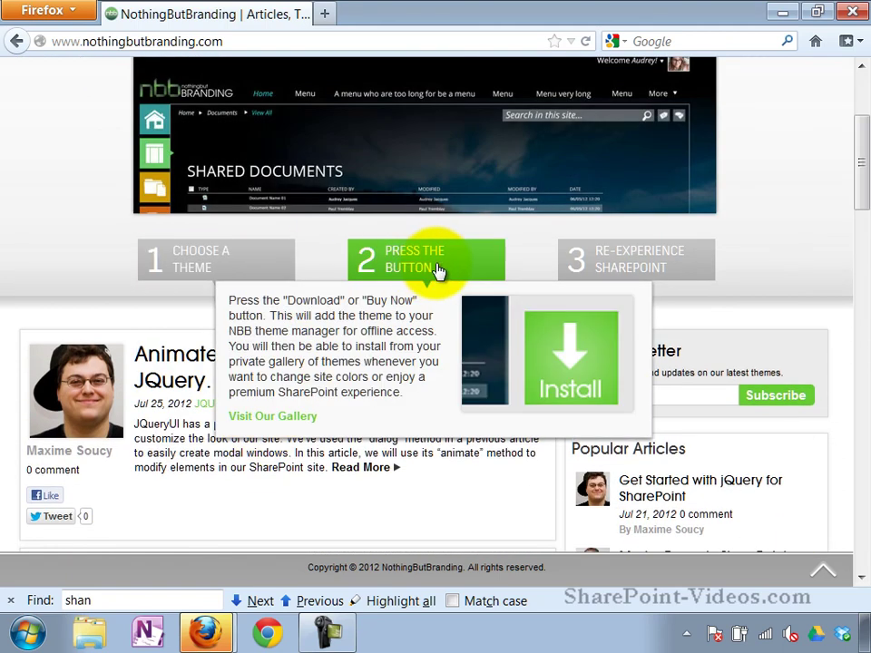
mouse_move(583, 263)
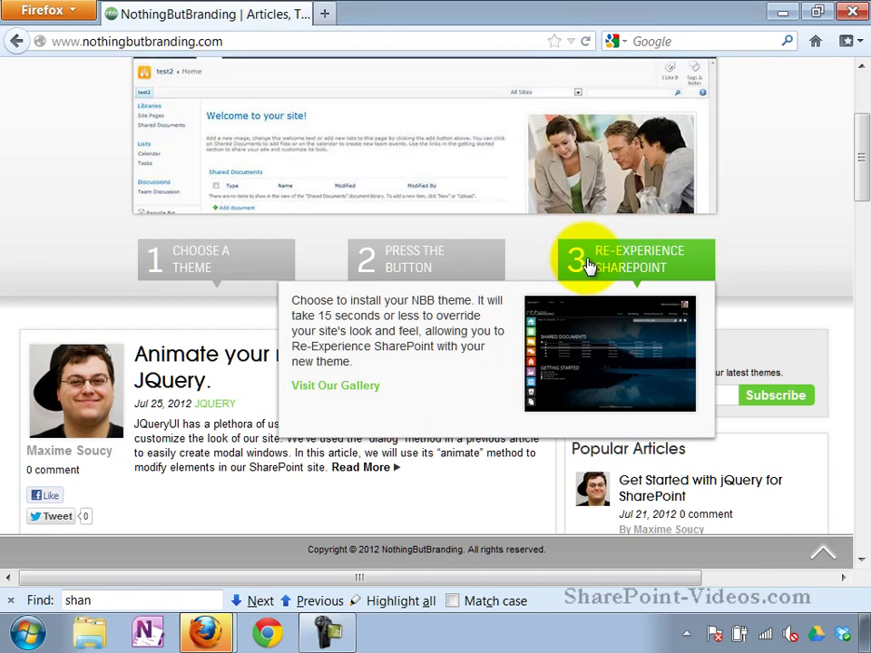
mouse_move(254, 268)
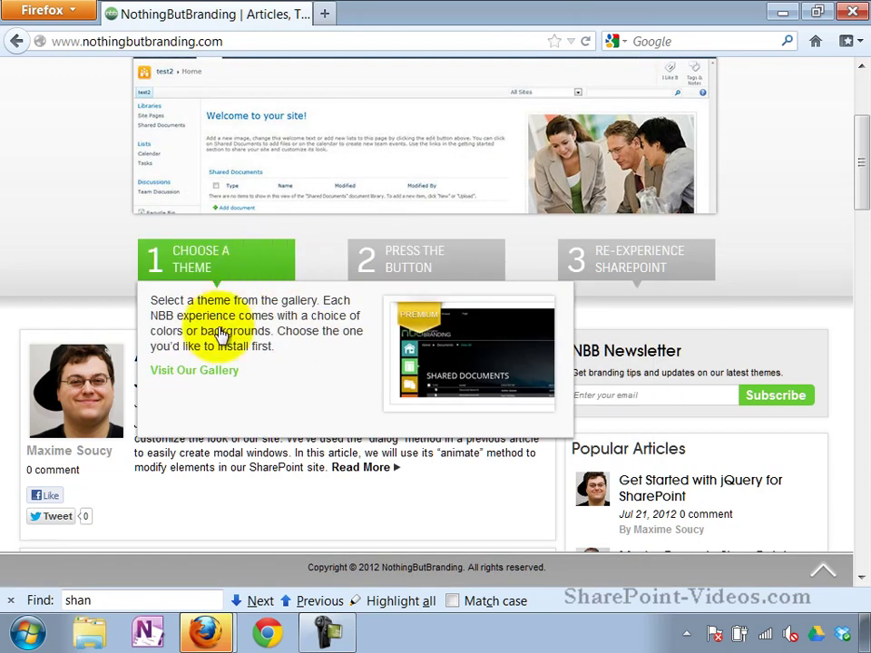
Open the theme gallery and browse the NBB Color Enhancement and Skyscraper themes.
click(214, 372)
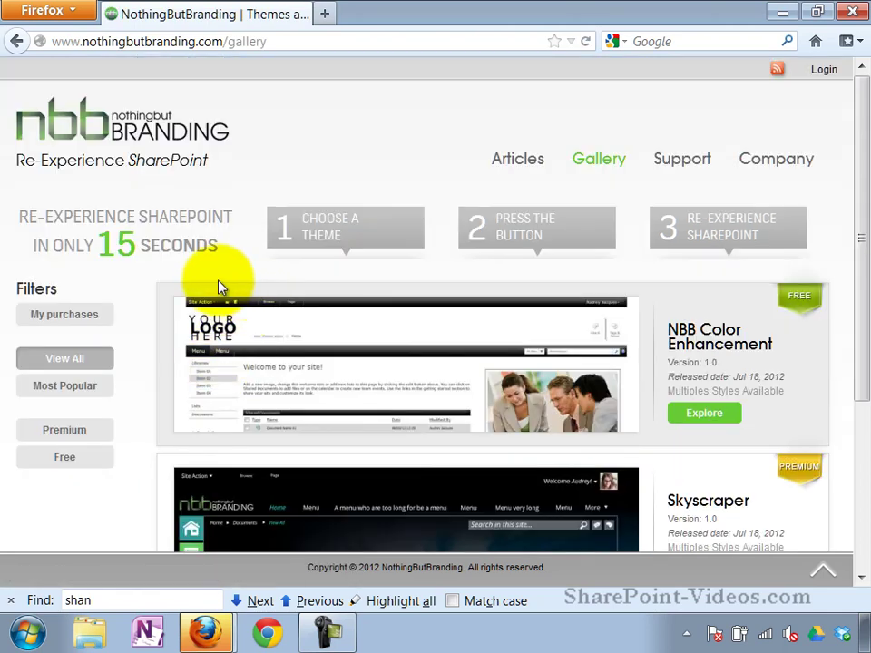
scroll(218, 288, down, 2)
scroll(218, 289, down, 2)
scroll(150, 304, down, 1)
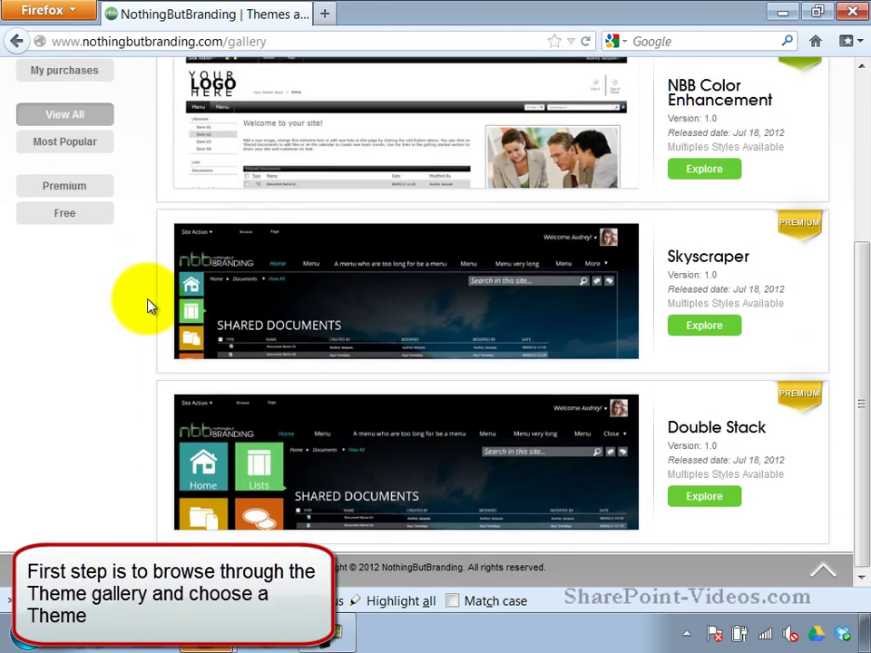
scroll(152, 302, up, 2)
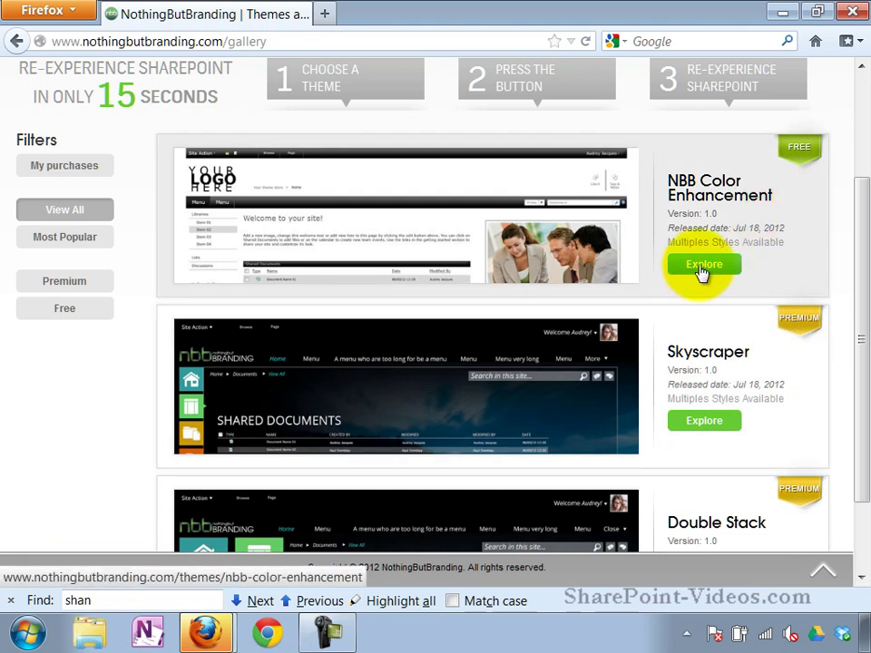
Preview NBB Color Enhancement's grey and red styles, then pick Turquoise and get started.
click(703, 265)
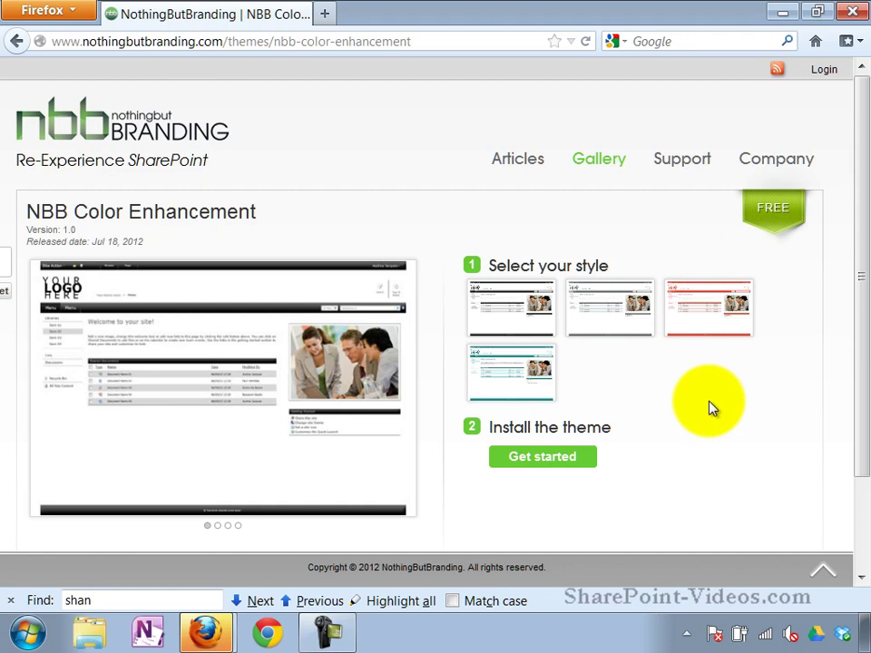
click(604, 314)
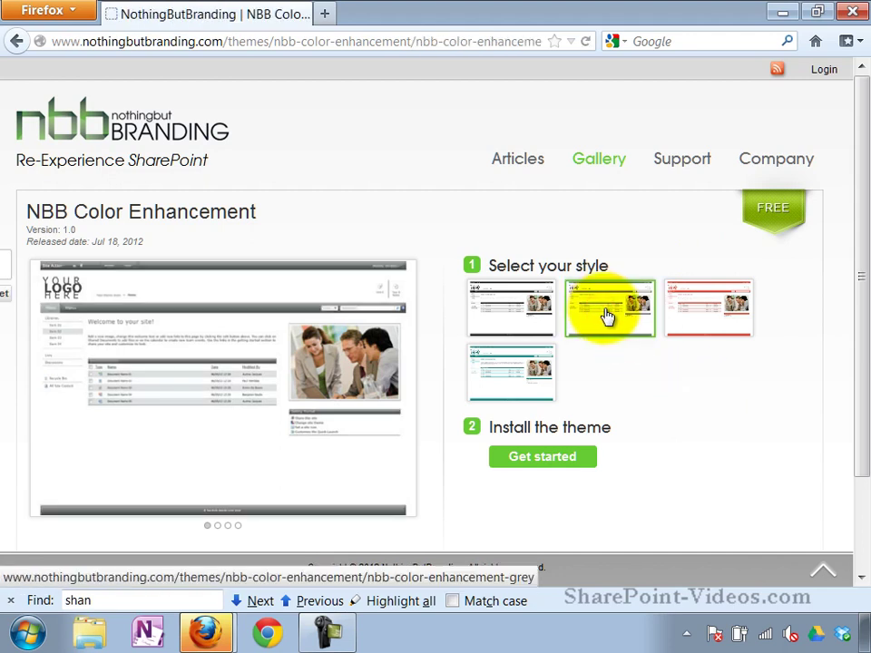
click(699, 311)
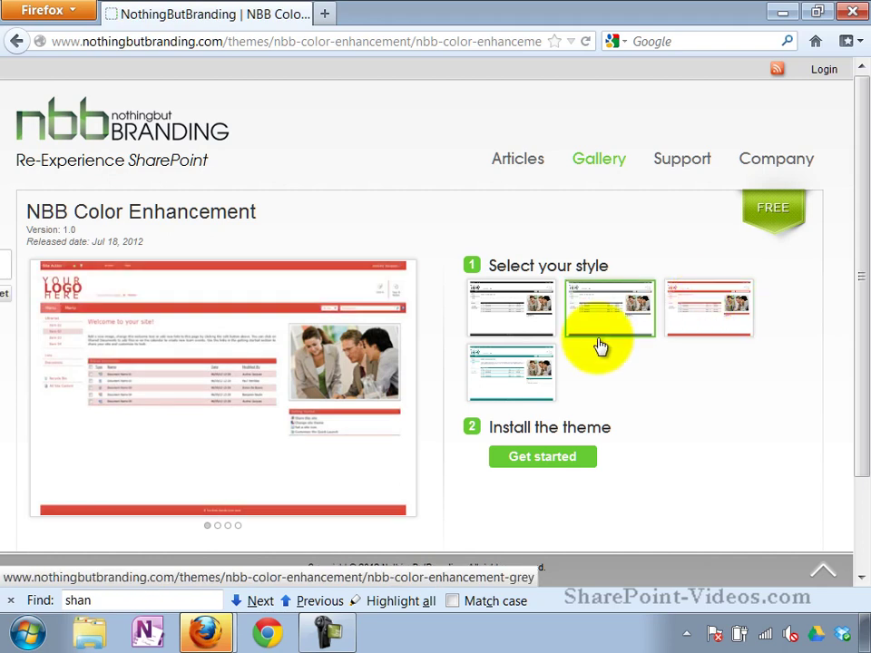
click(515, 361)
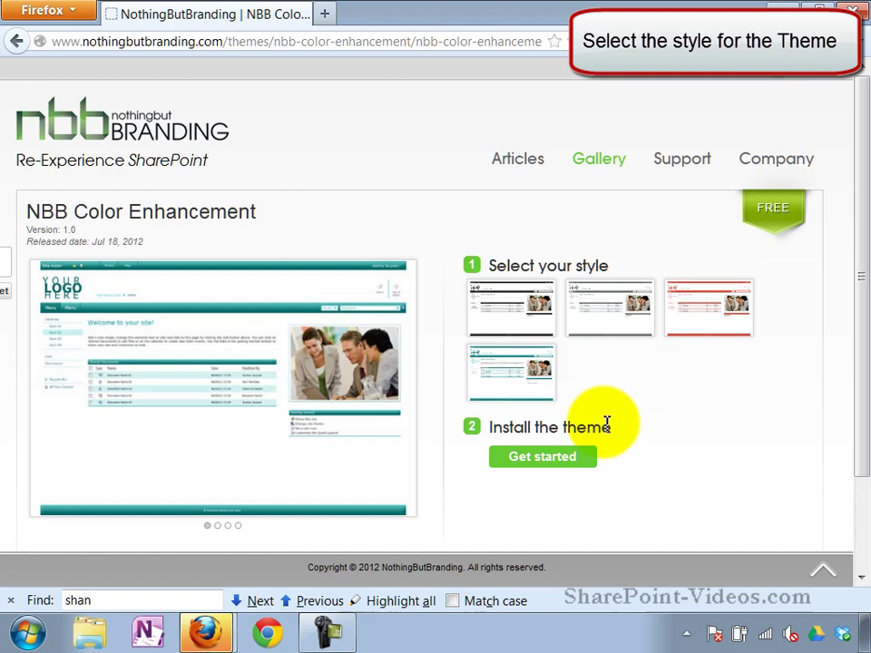
click(578, 459)
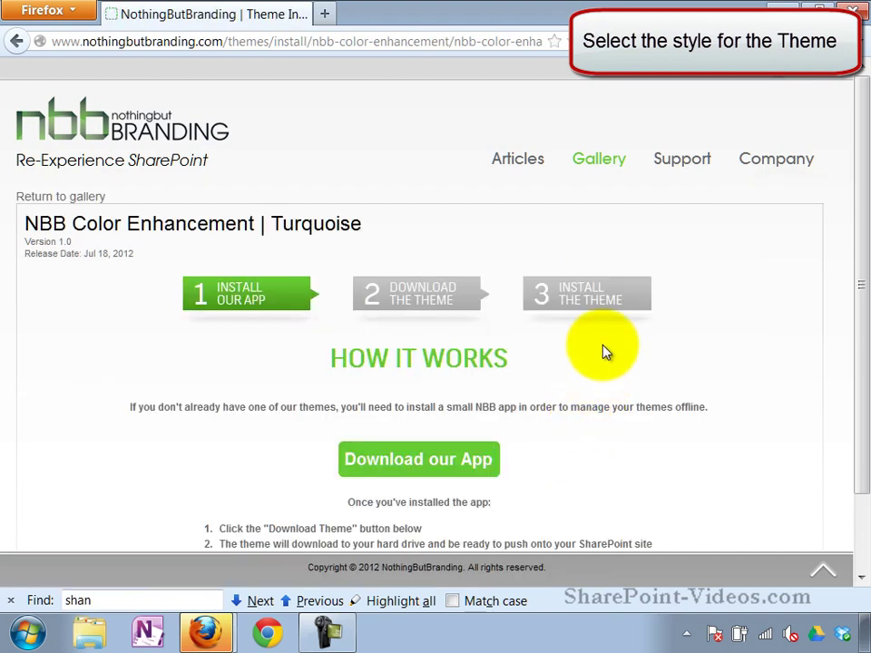
Download the small NBB app installer, setup.exe (422 KB), from the install page.
scroll(606, 352, down, 2)
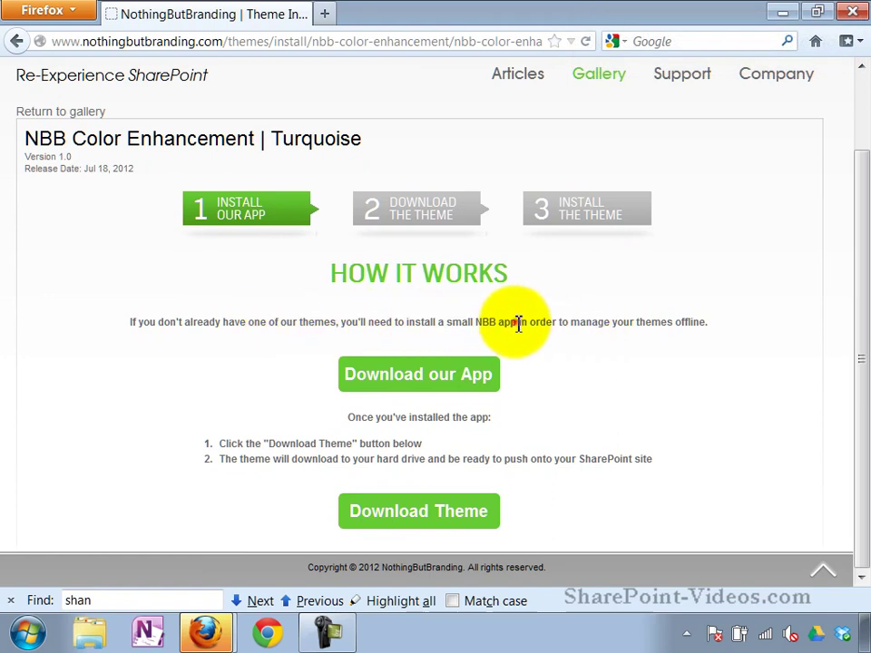
drag(516, 323, 447, 327)
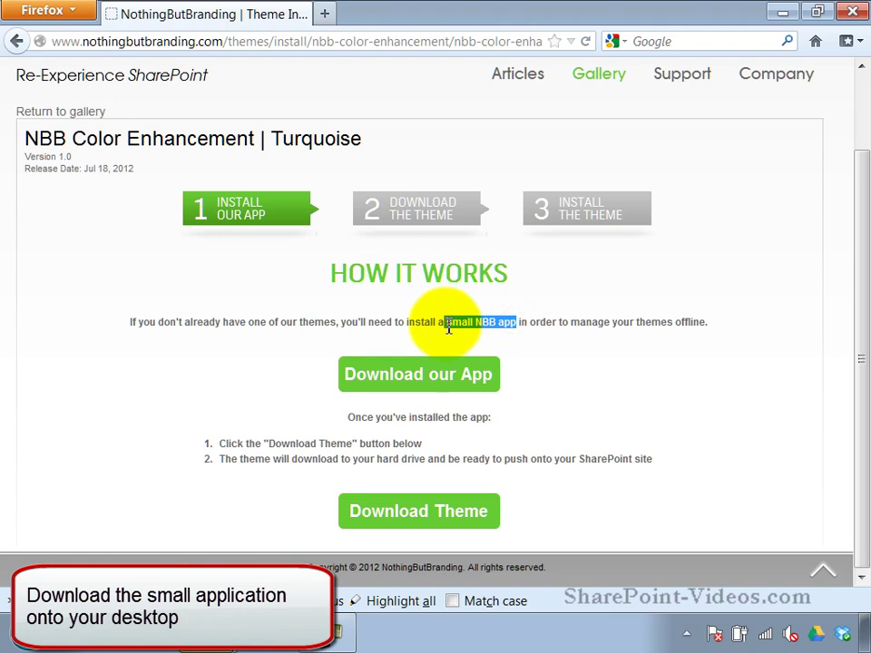
click(539, 350)
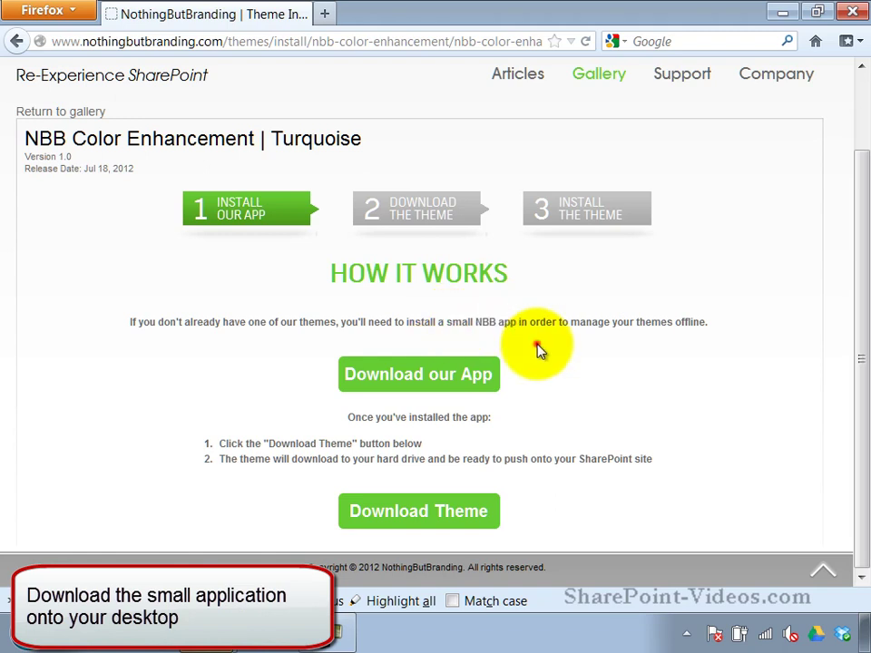
click(444, 376)
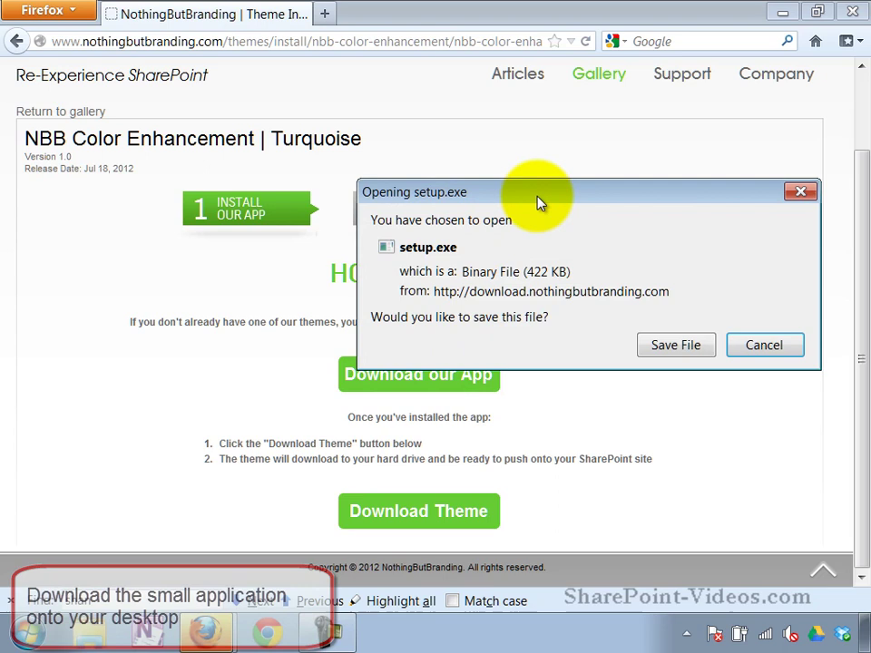
Save setup.exe, run it past the security warning, and install the NothingButBranding app.
drag(536, 192, 380, 192)
click(508, 345)
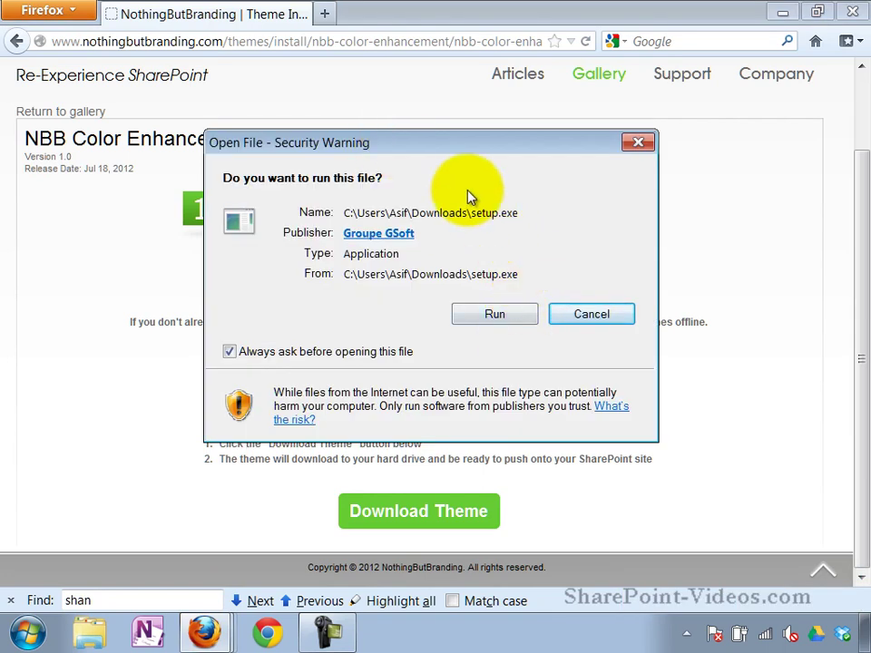
click(495, 315)
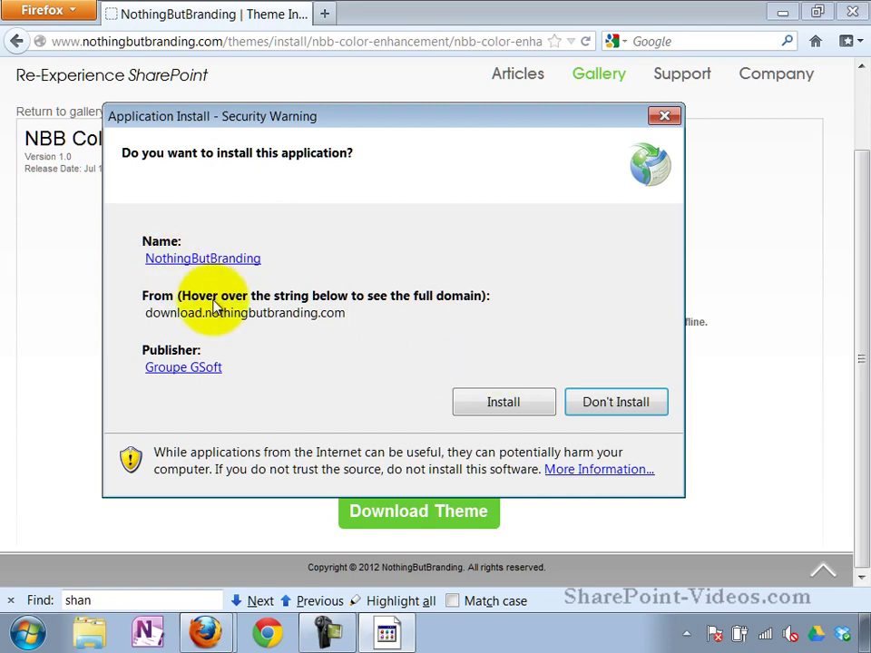
click(532, 414)
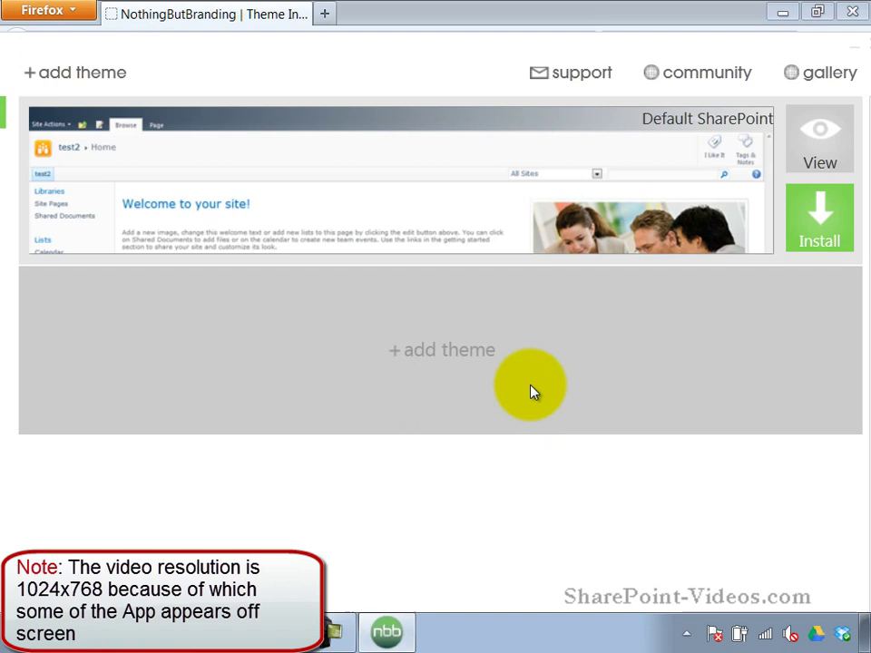
Open the add-theme file picker in the NBB app, then cancel without adding anything.
mouse_move(438, 50)
mouse_down()
mouse_move(620, 59)
mouse_move(546, 64)
mouse_move(405, 39)
mouse_move(445, 42)
mouse_up()
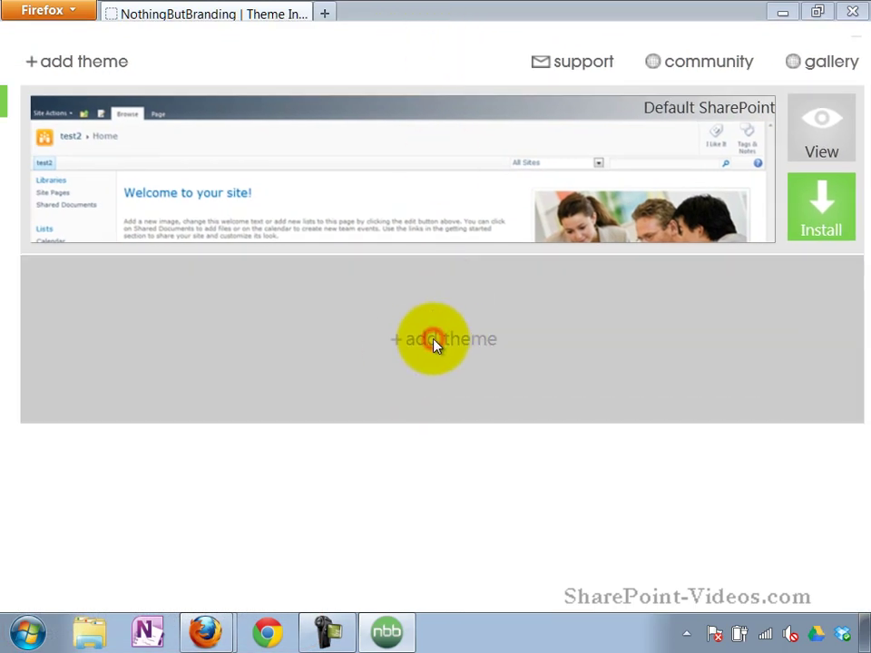
click(433, 339)
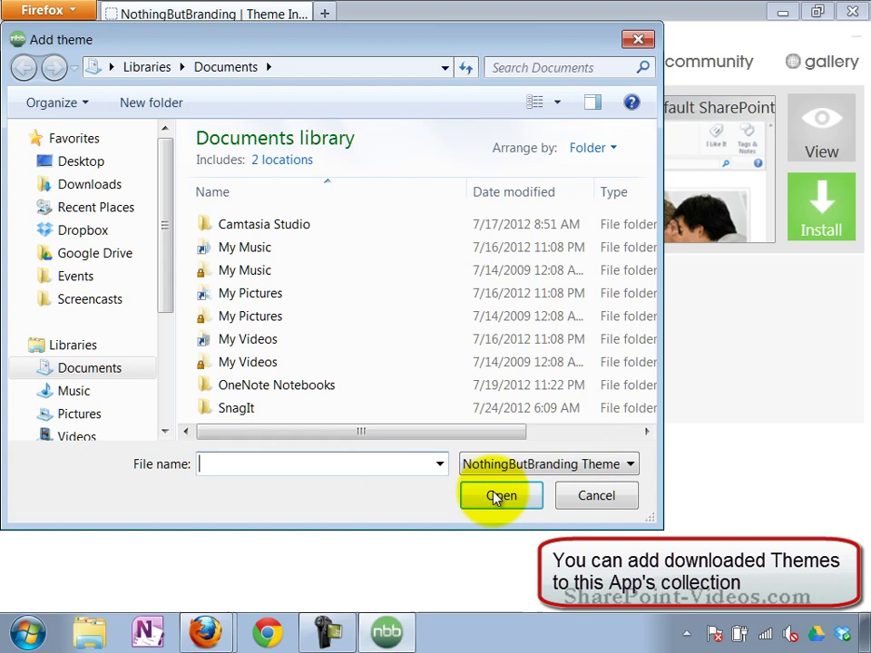
click(586, 502)
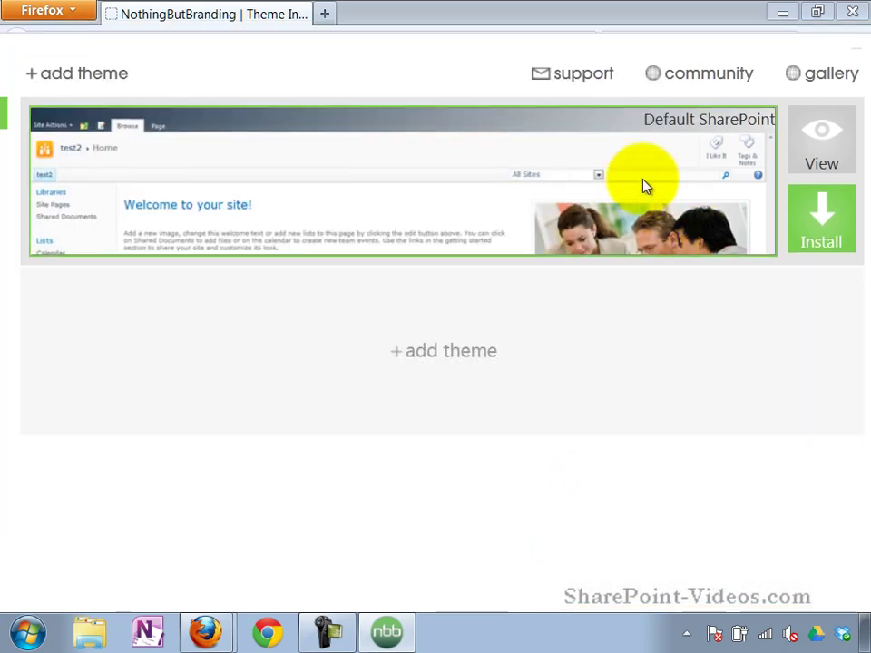
Preview the Default SharePoint theme full size, then return to the My Themes list.
click(824, 156)
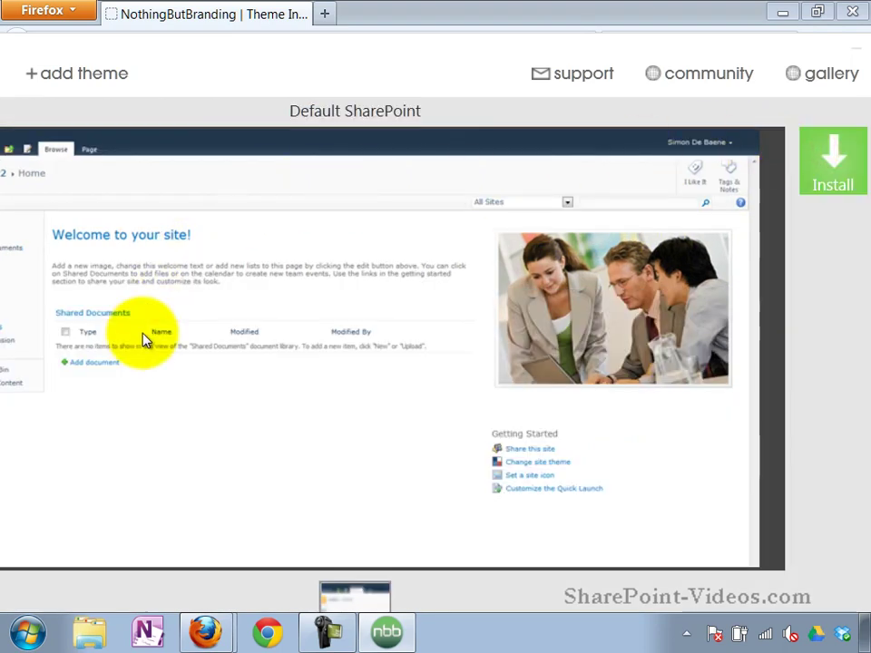
click(395, 46)
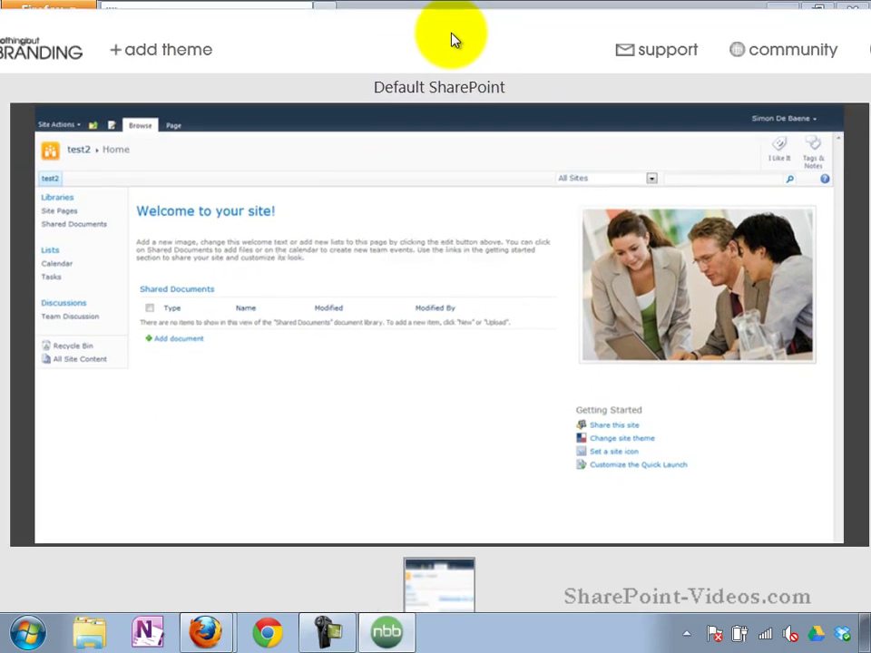
click(430, 31)
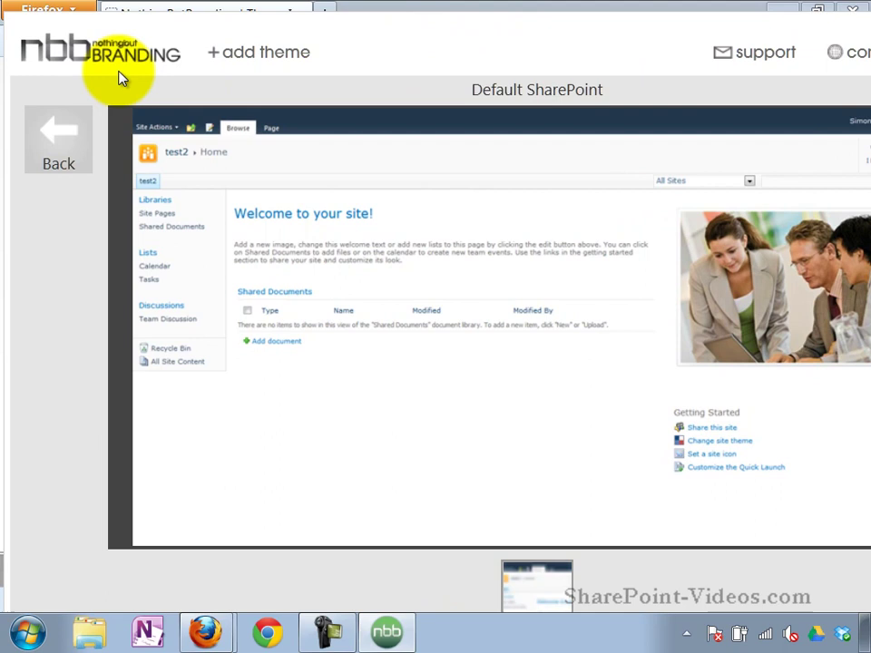
click(75, 132)
click(432, 32)
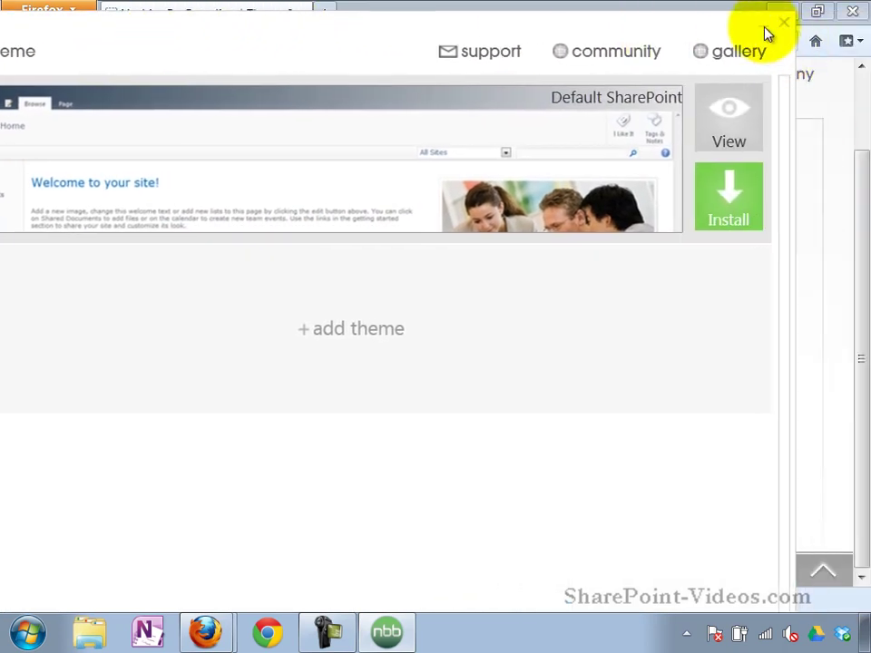
Save NBB-ColorEnhancement-Turquoise.nbbx (571 KB) from Firefox, then bring back the NBB app.
click(765, 26)
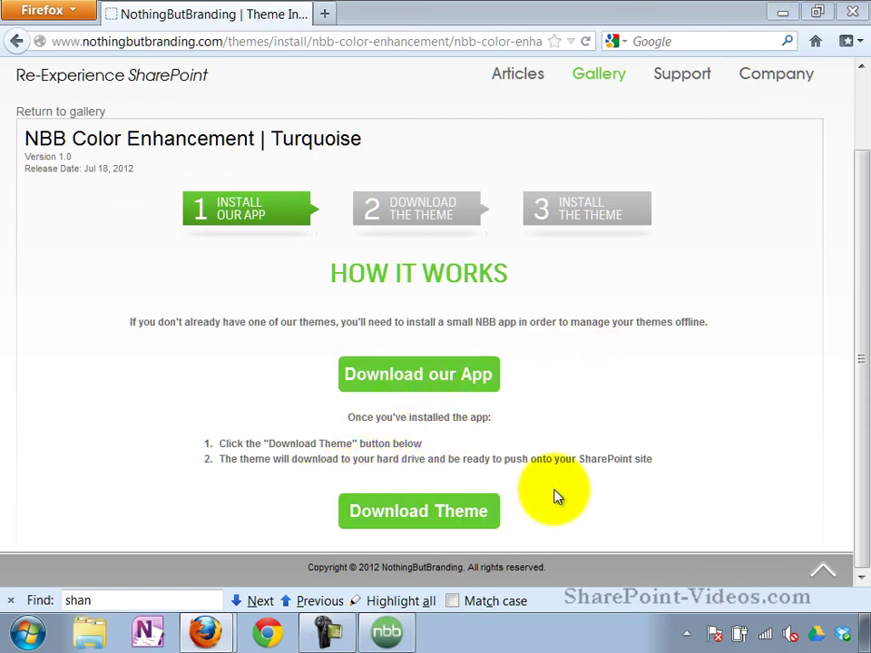
click(460, 513)
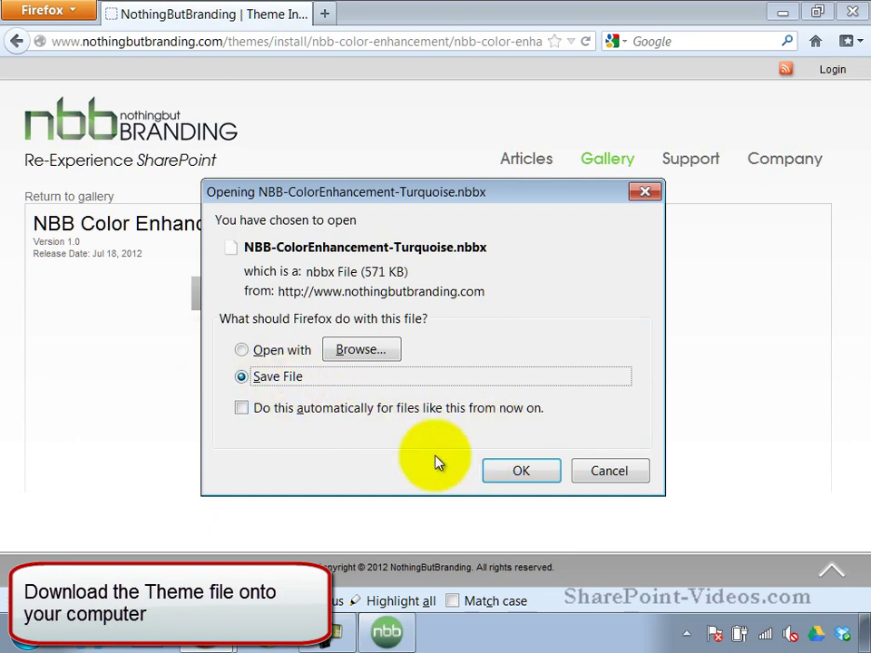
click(517, 471)
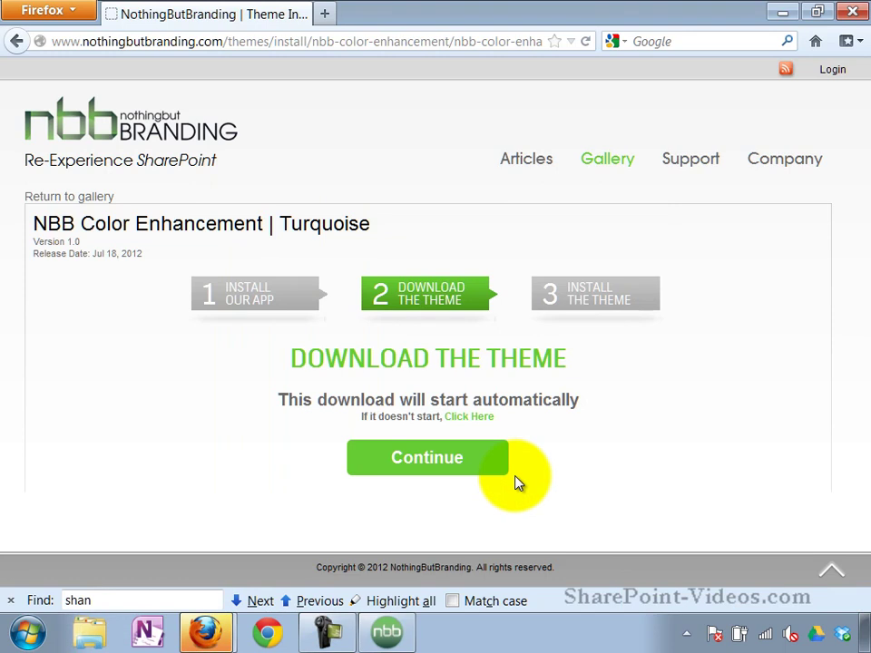
click(390, 635)
Add NBB-ColorEnhancement-Turquoise.nbbx from the C:\NBB Theme folder to the app's theme list.
drag(463, 40, 651, 28)
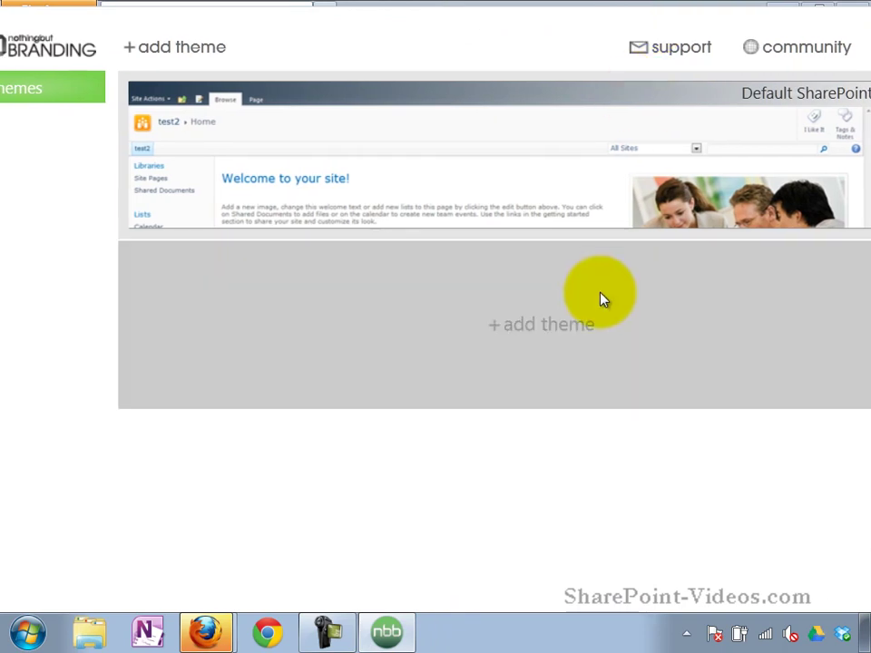
click(585, 325)
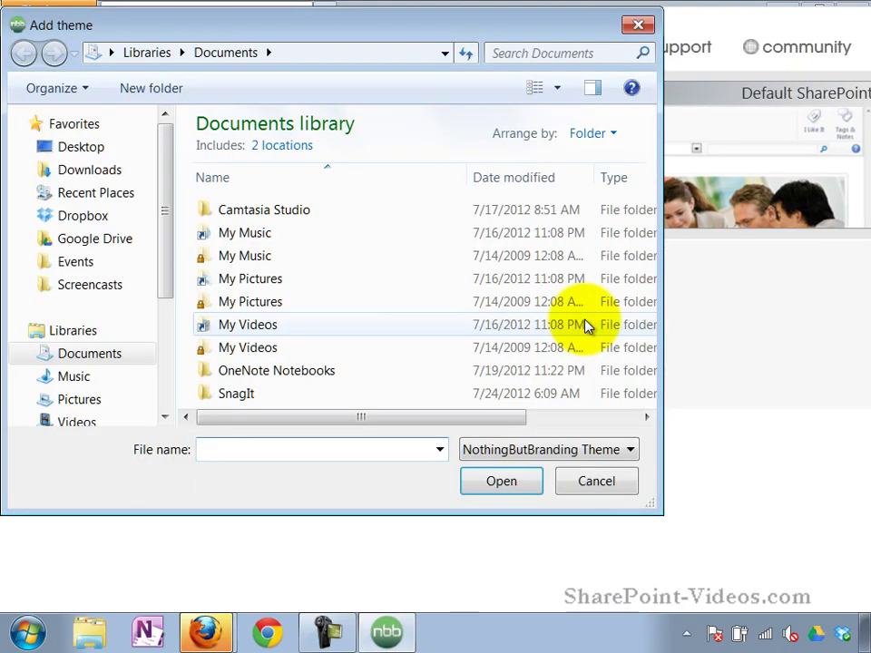
drag(165, 283, 165, 405)
click(221, 451)
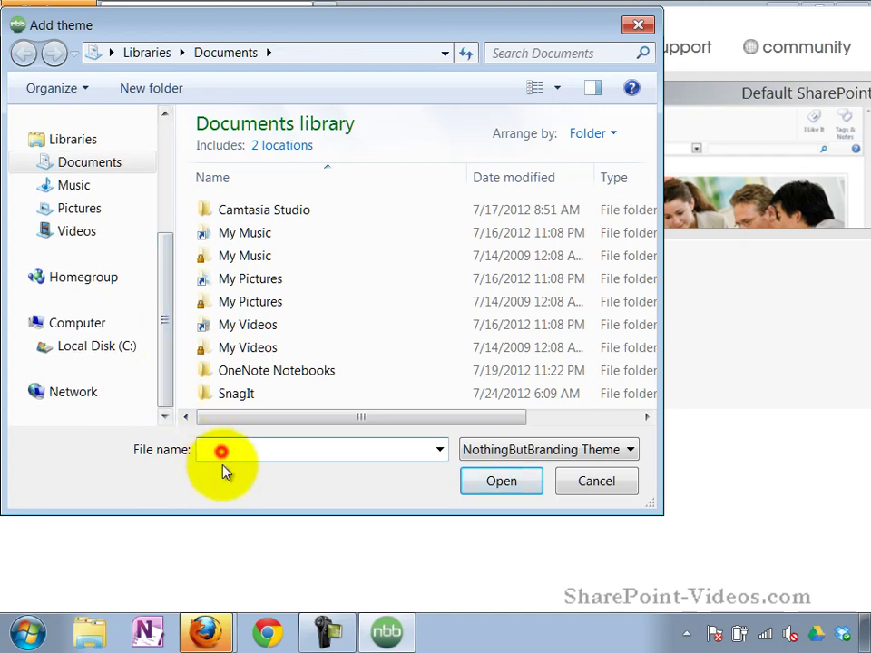
text(c:\nbb)
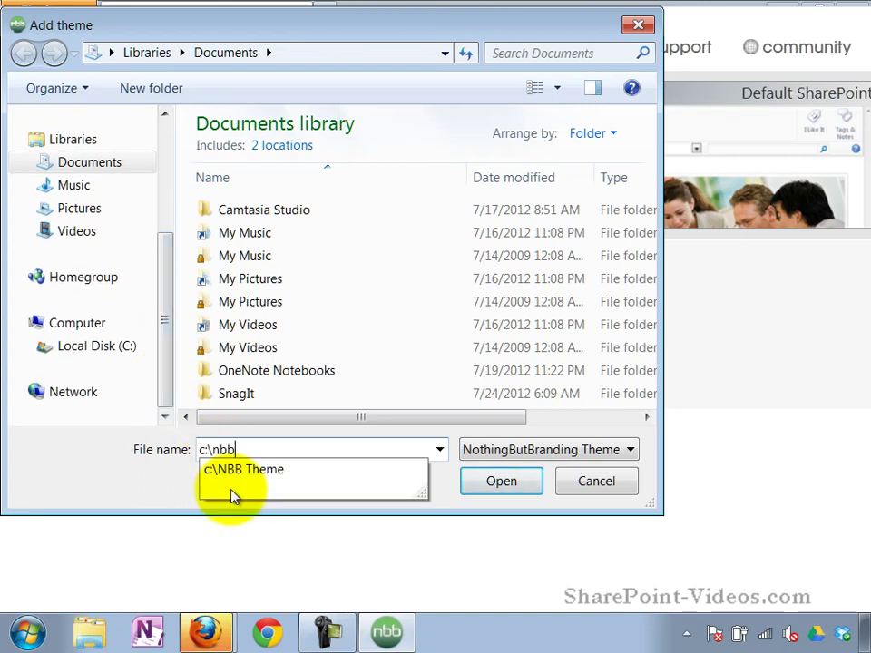
key(Down)
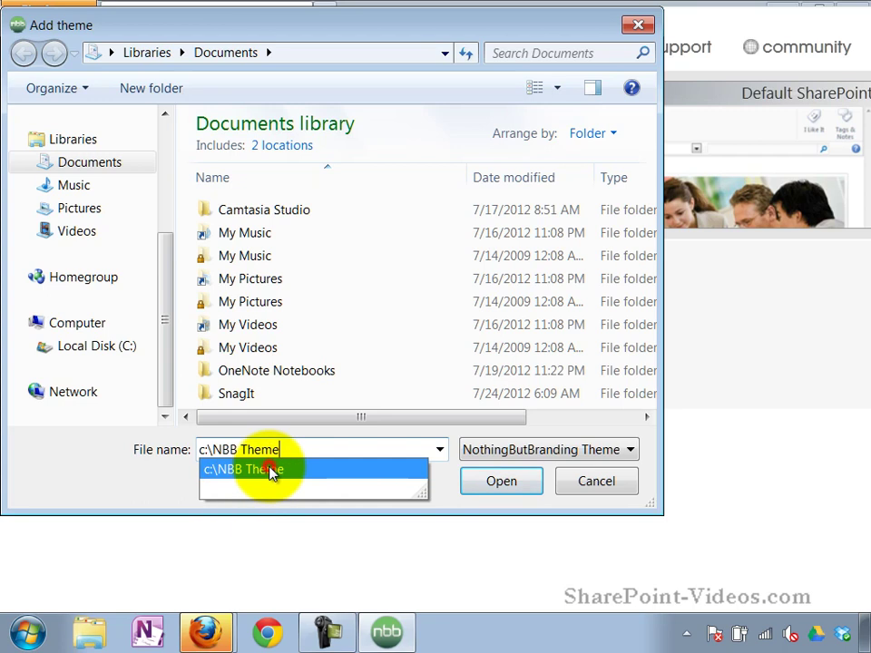
click(271, 470)
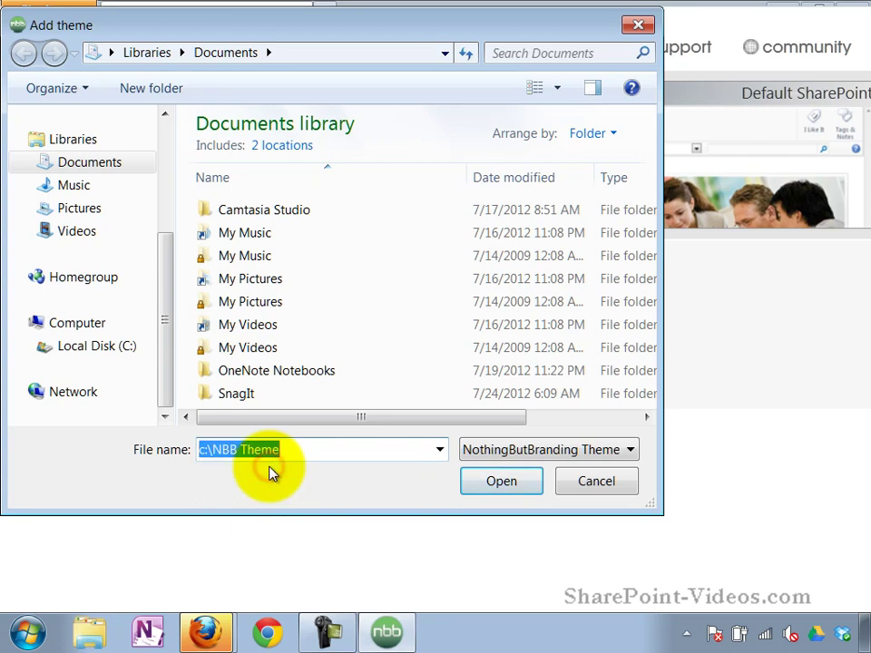
click(502, 482)
click(405, 154)
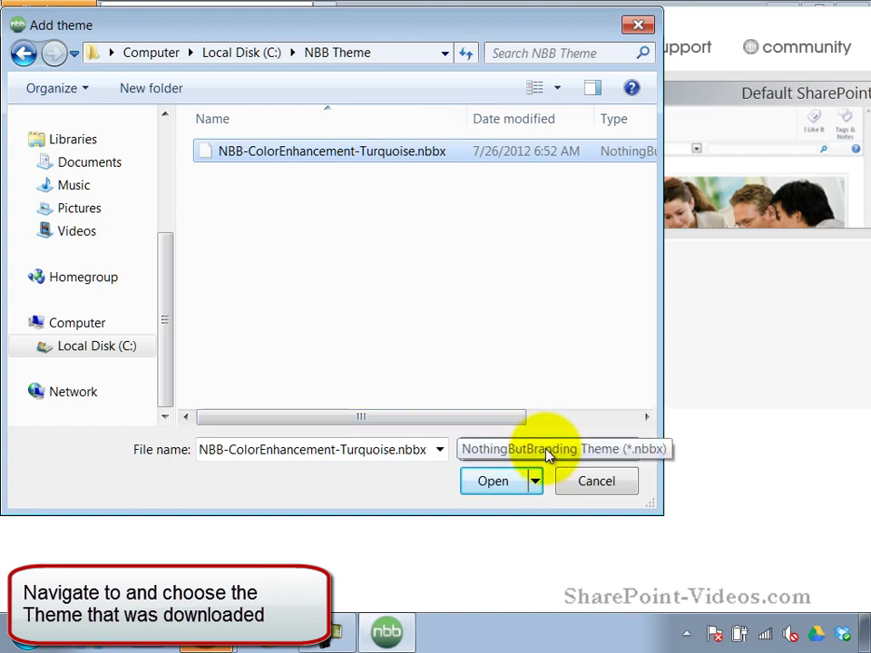
click(500, 482)
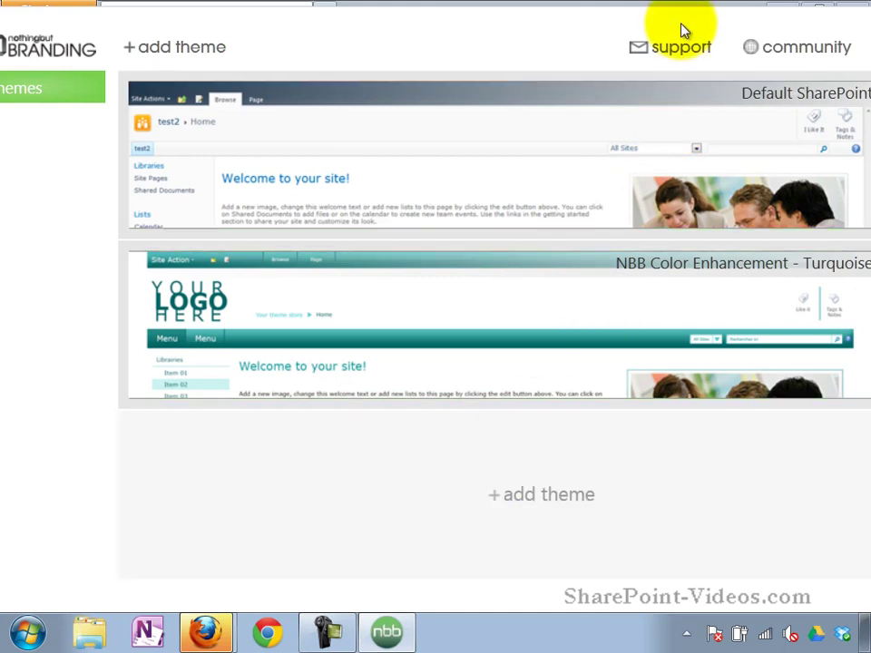
View the Turquoise theme large, checking logo, header/search bar and welcome-text close-ups.
drag(680, 20, 581, 23)
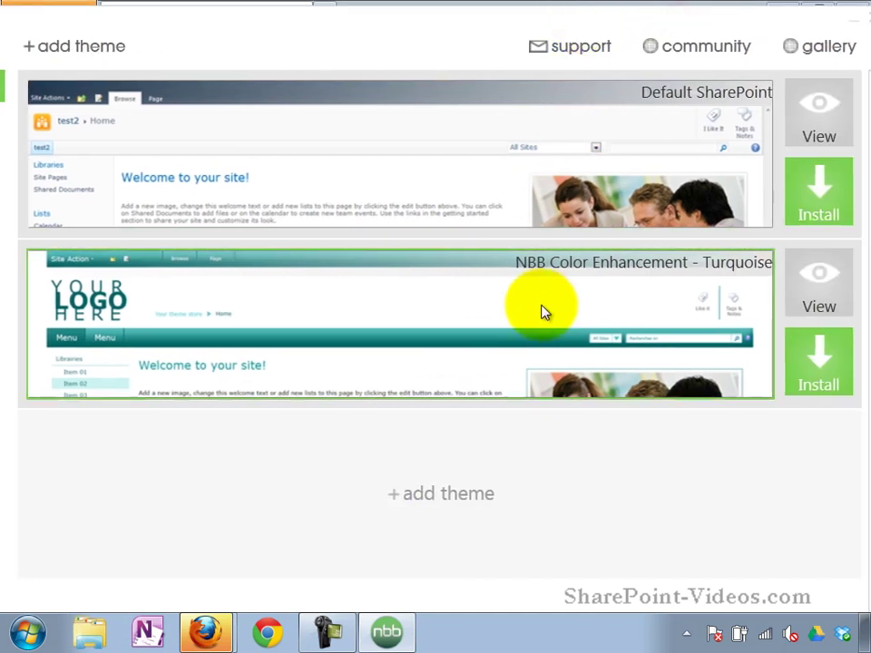
click(819, 289)
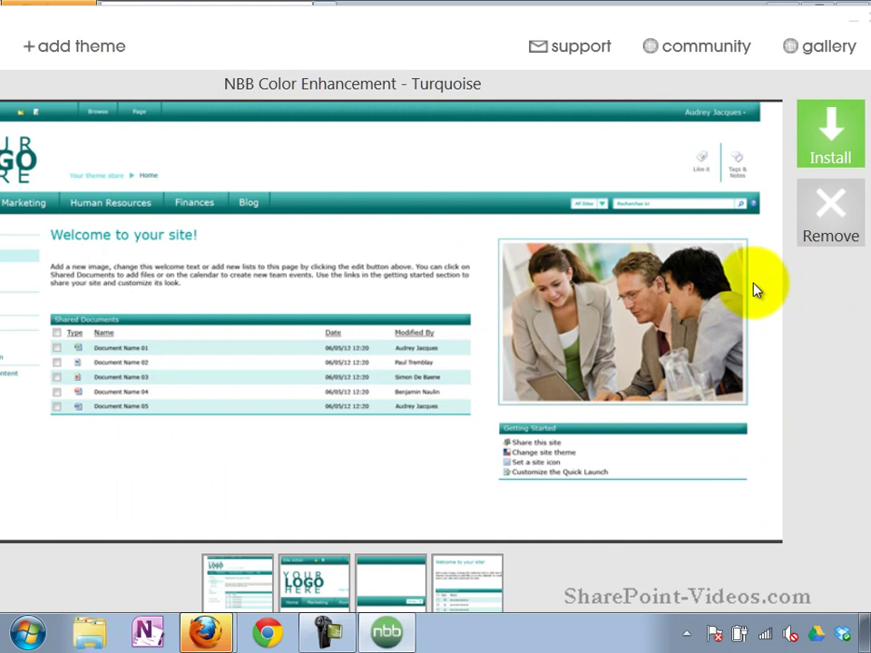
click(328, 576)
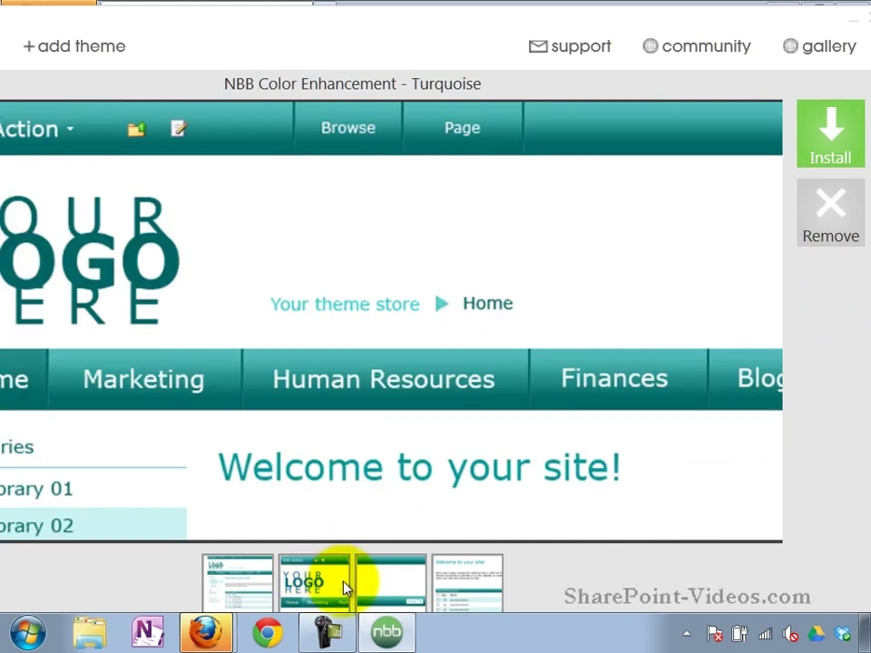
click(383, 592)
click(383, 591)
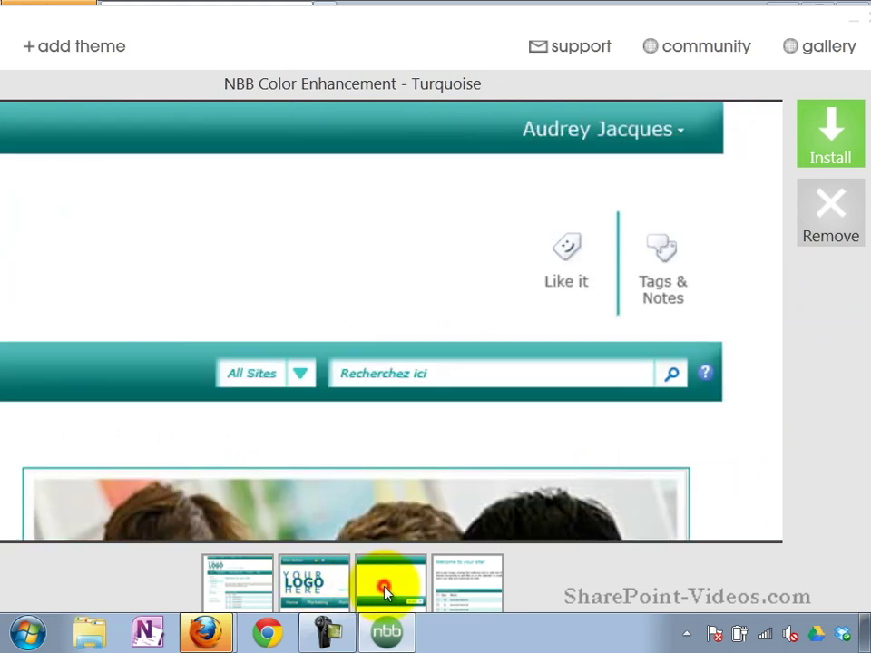
click(471, 587)
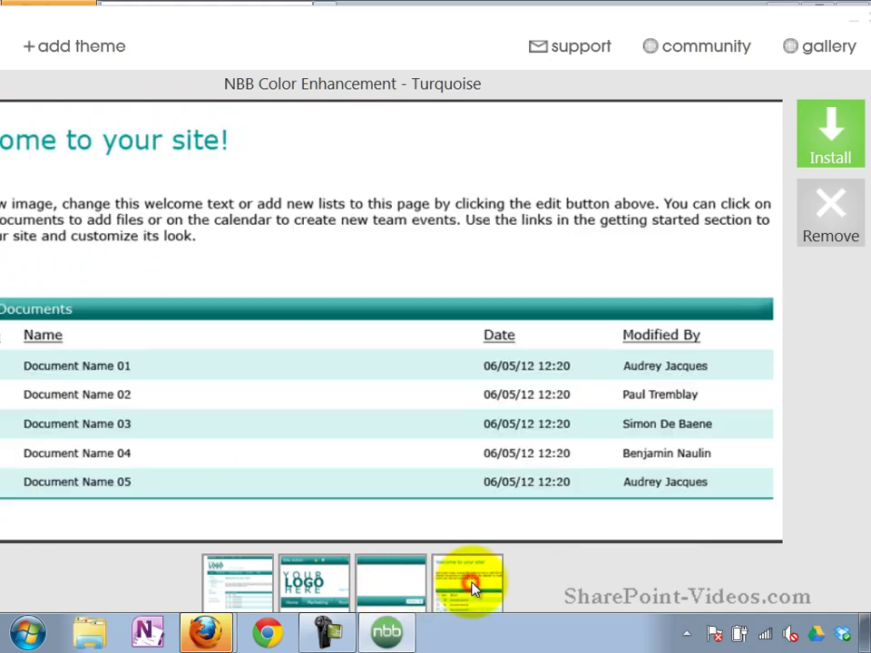
drag(389, 32, 350, 33)
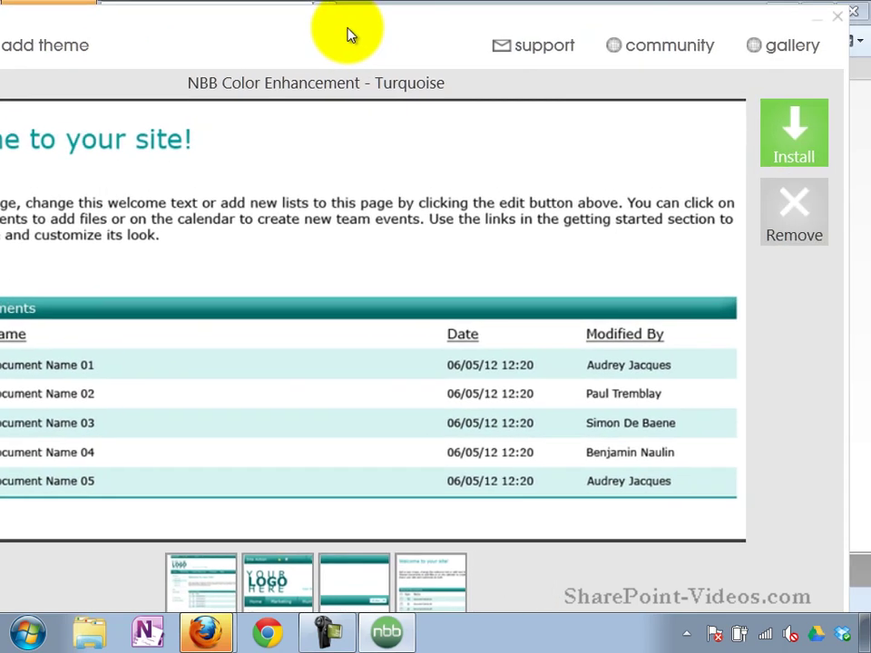
Begin installing Turquoise with Manual (Windows, Forms, Office 365) authentication selected.
click(788, 136)
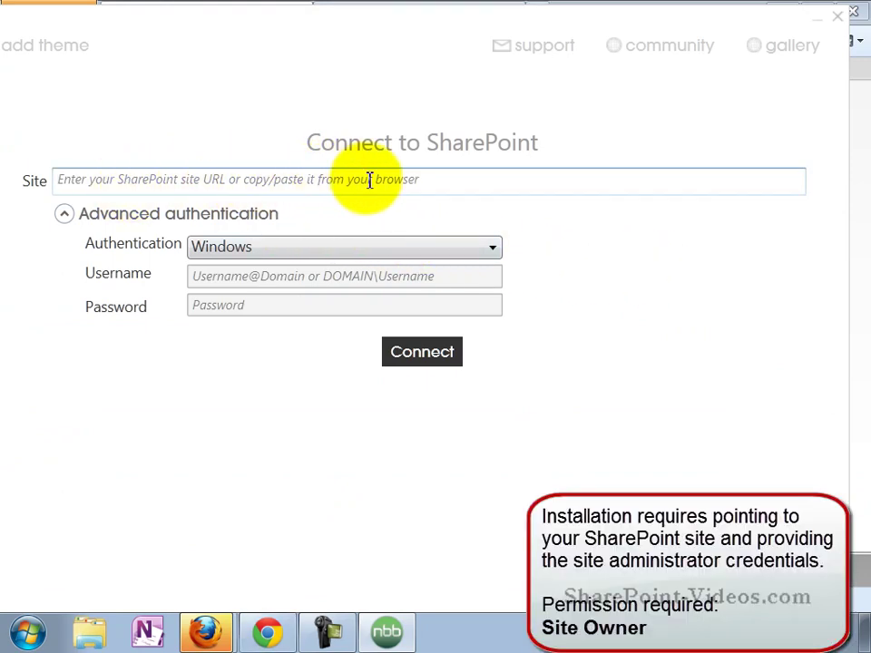
click(327, 247)
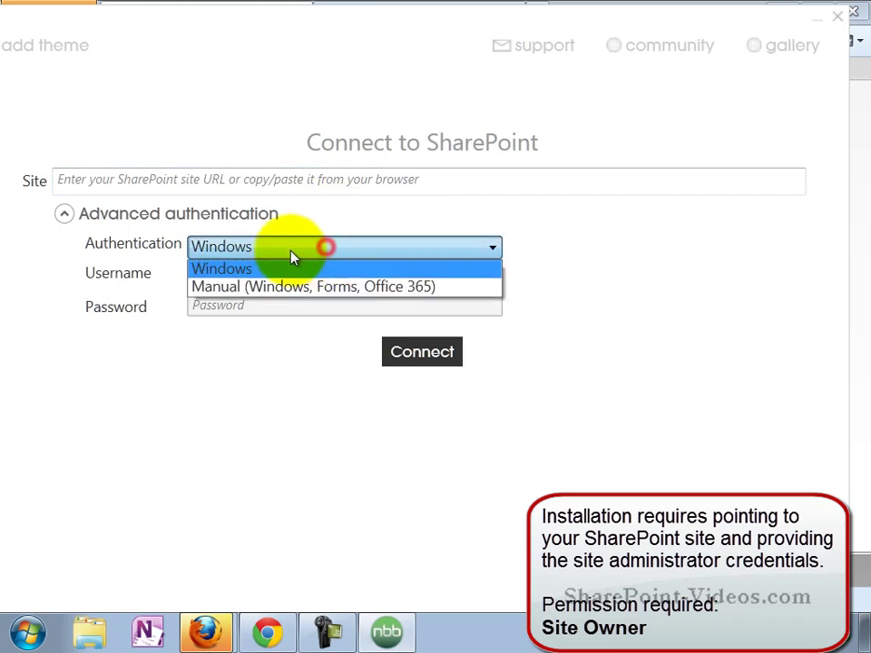
click(359, 287)
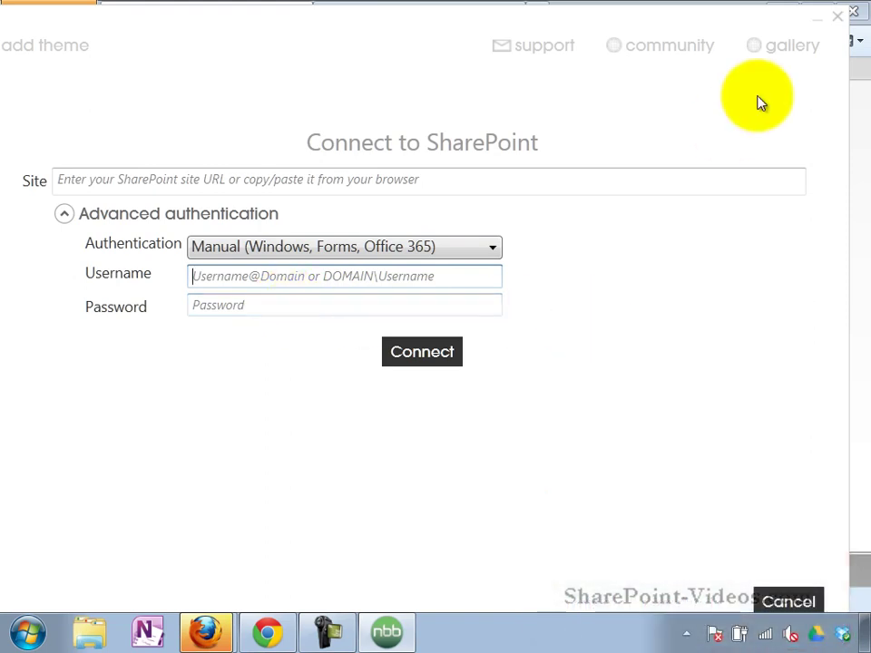
click(815, 20)
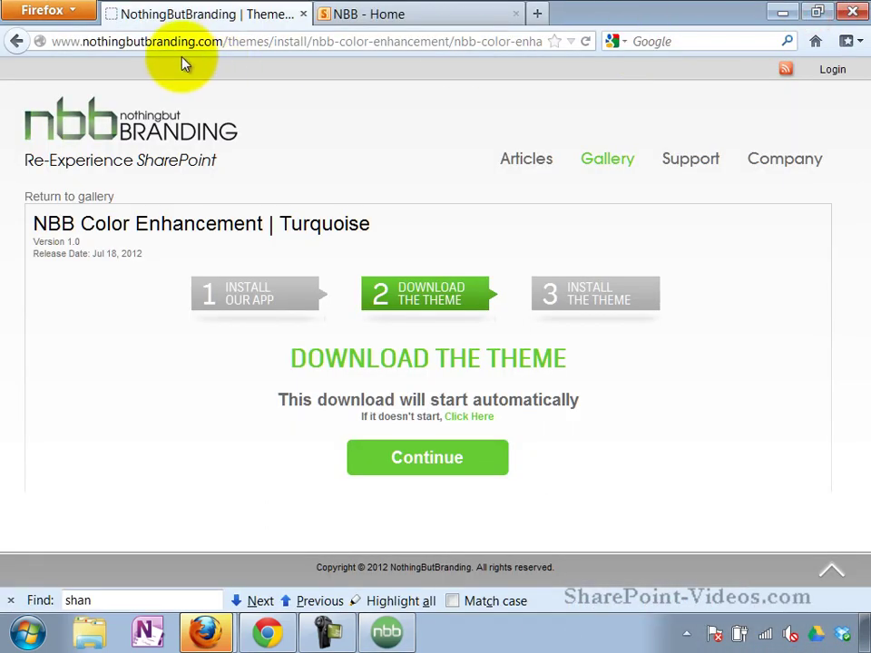
click(376, 18)
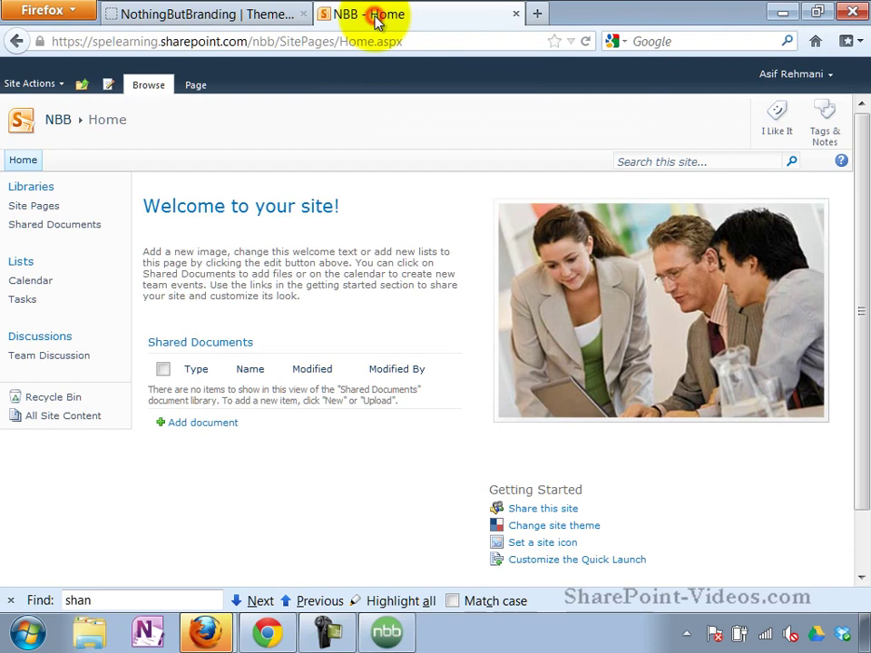
click(271, 48)
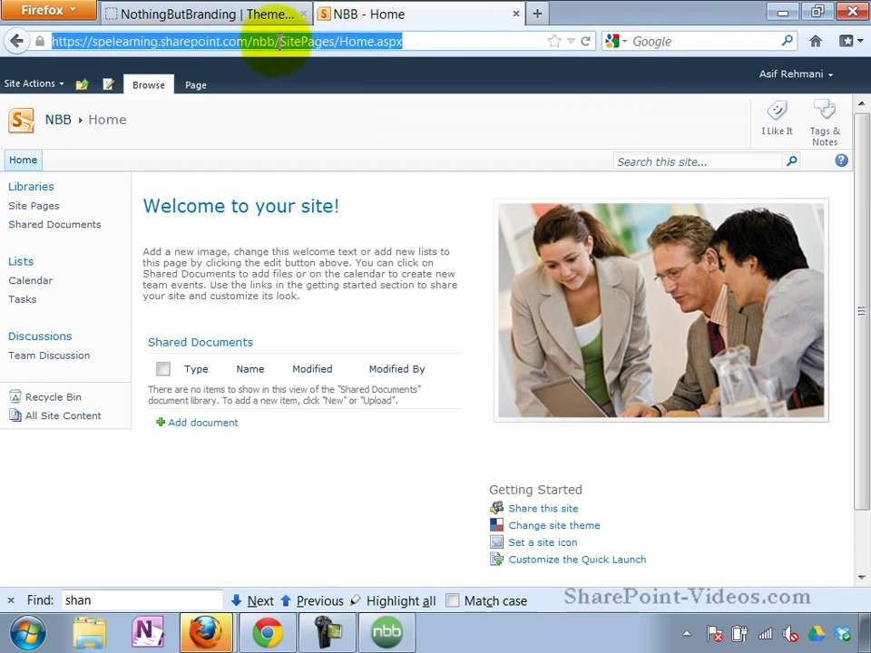
click(272, 42)
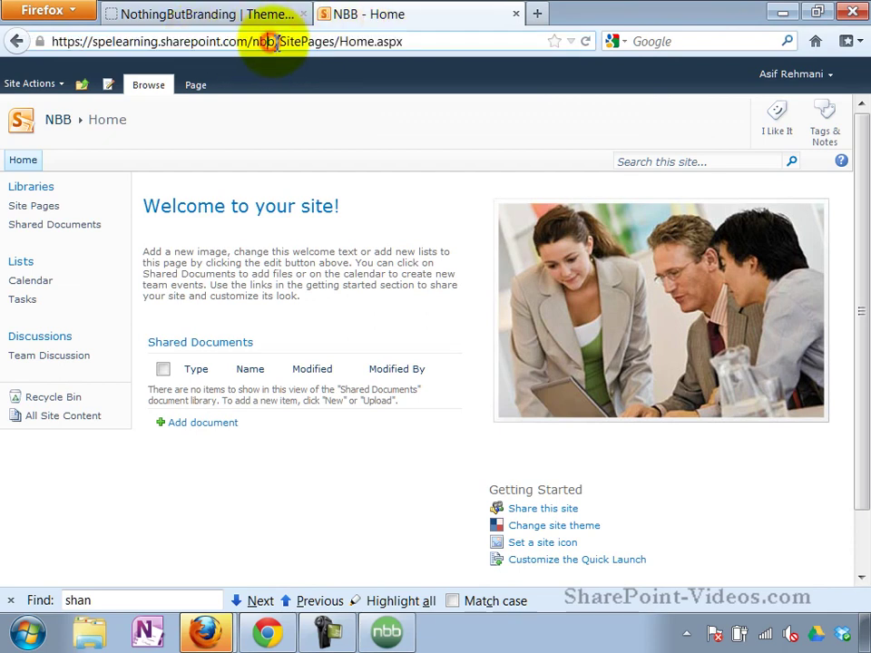
drag(272, 43, 61, 56)
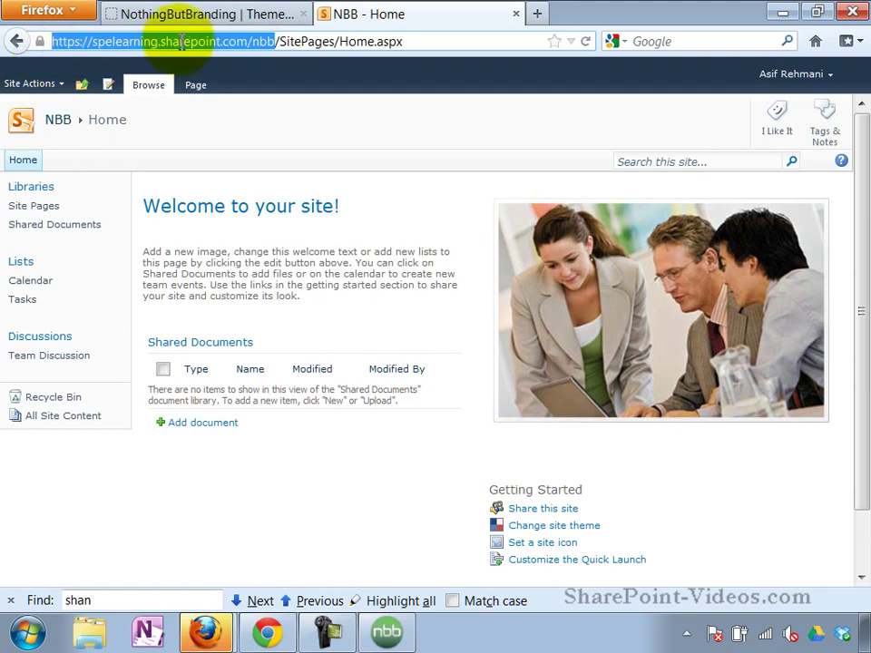
right_click(209, 53)
click(230, 103)
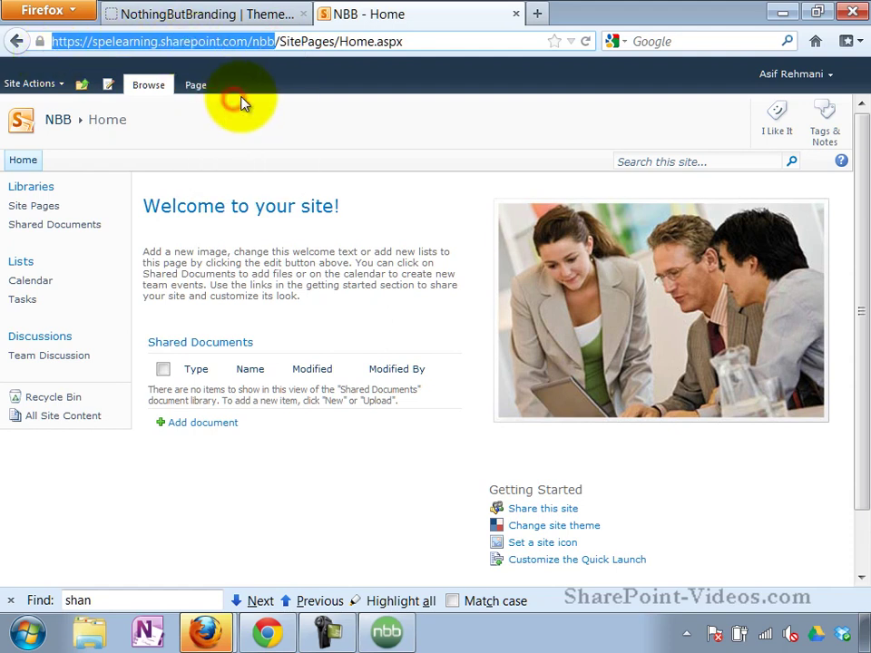
click(388, 636)
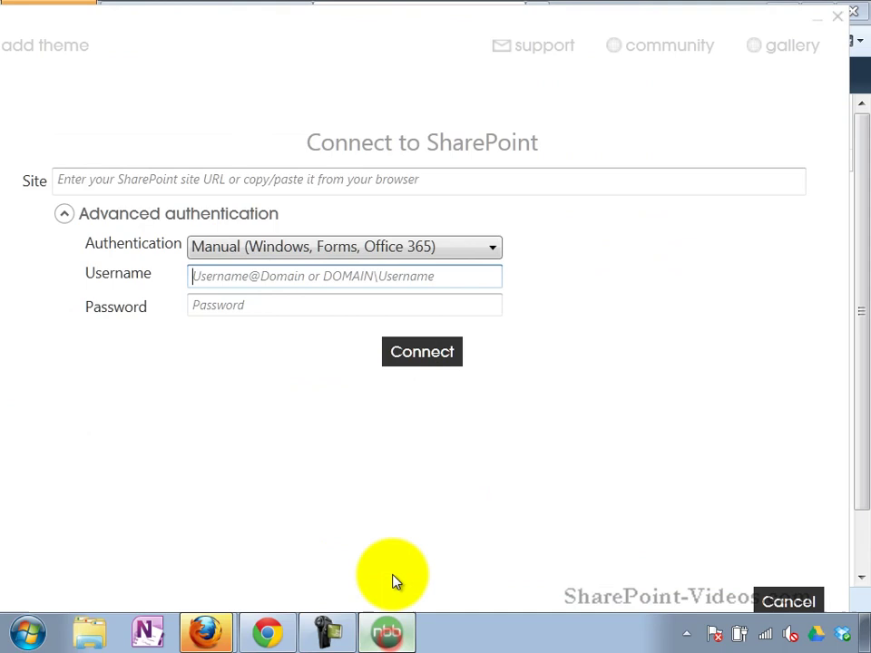
click(329, 181)
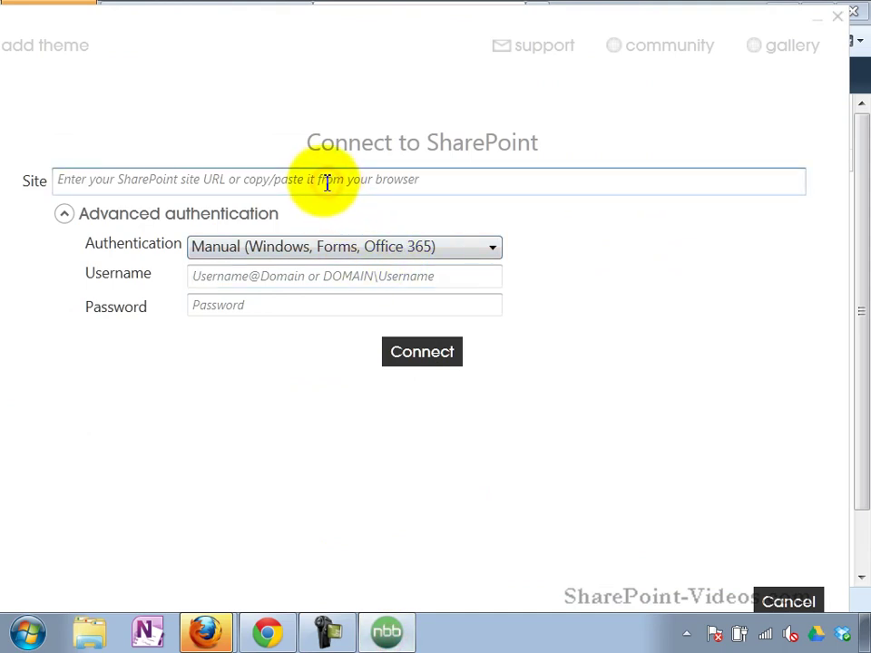
right_click(327, 181)
click(372, 247)
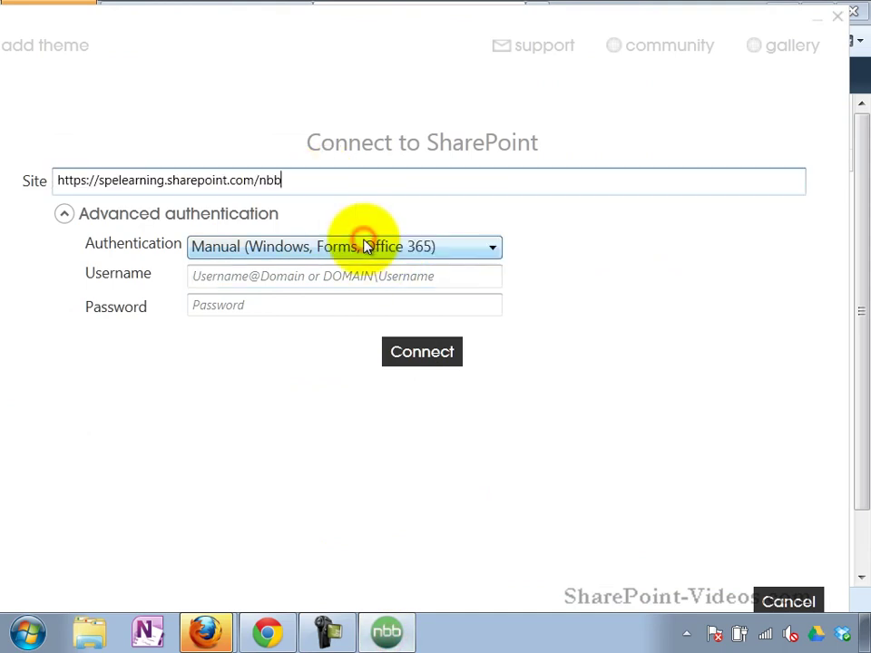
click(296, 276)
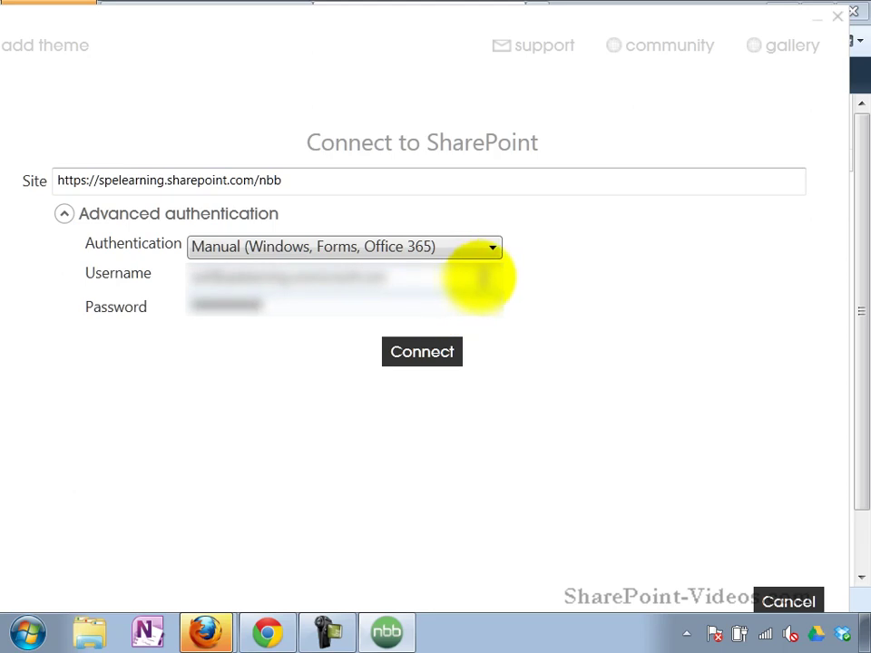
Connect, set 'Apply theme to child sites as well?' to Yes, and install the Turquoise theme.
click(438, 362)
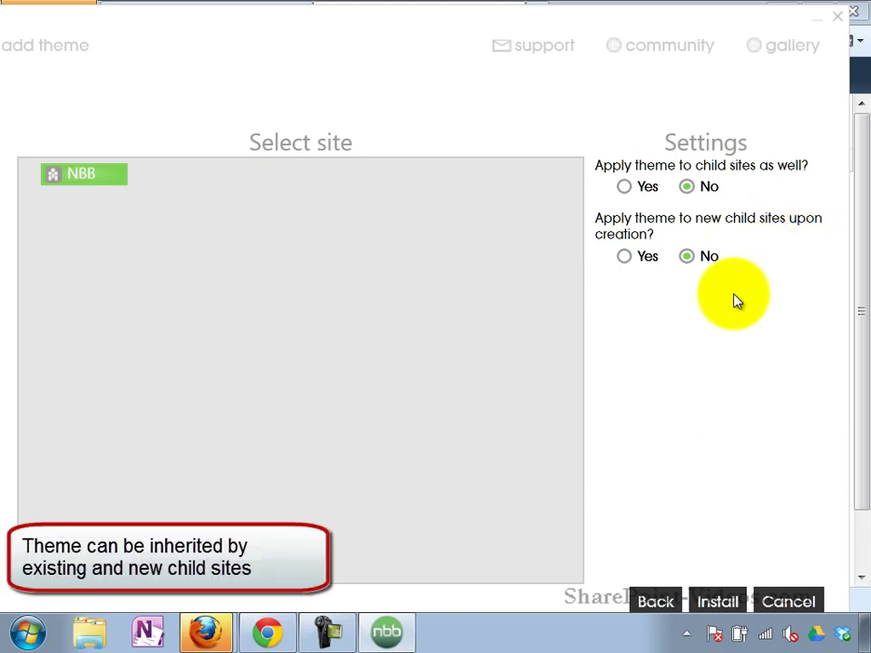
click(625, 191)
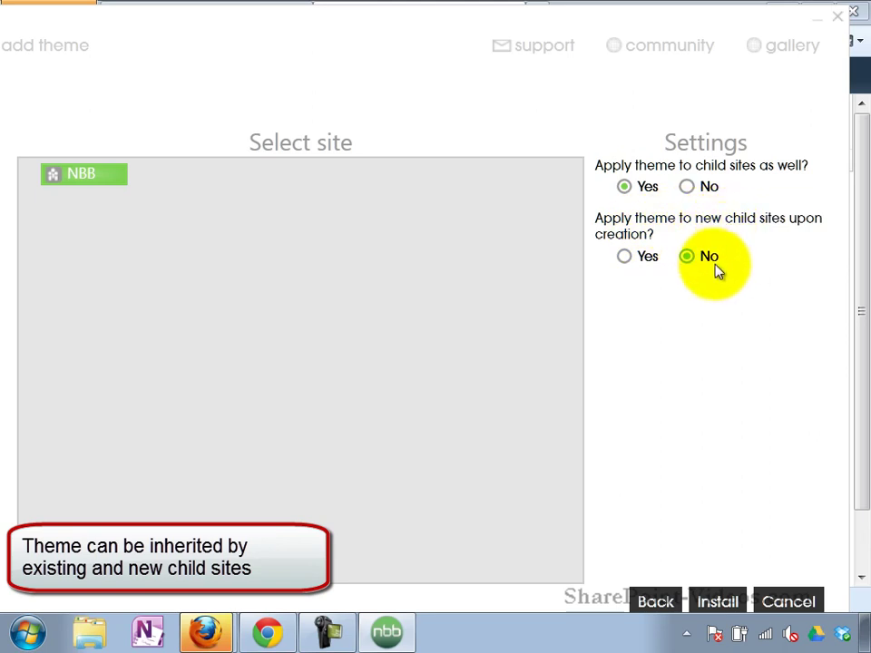
click(717, 602)
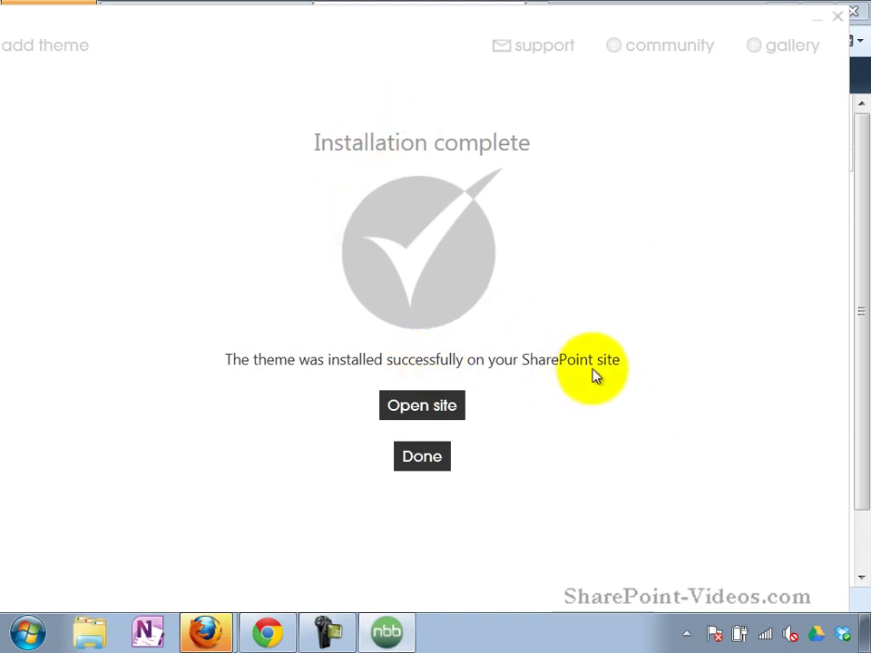
click(419, 468)
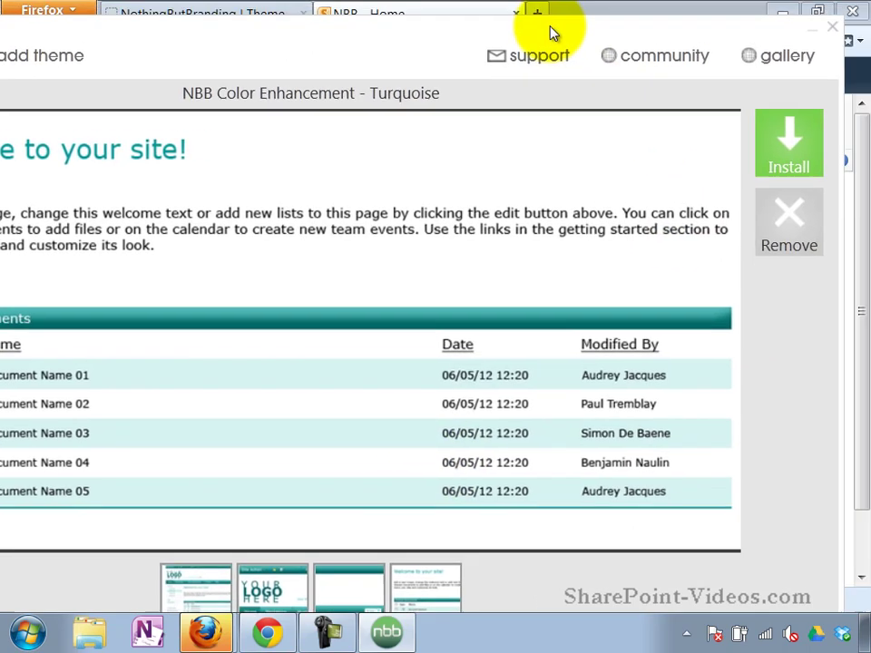
Close the theme preview, reload the NBB Home page, and scroll through its teal styling.
click(810, 35)
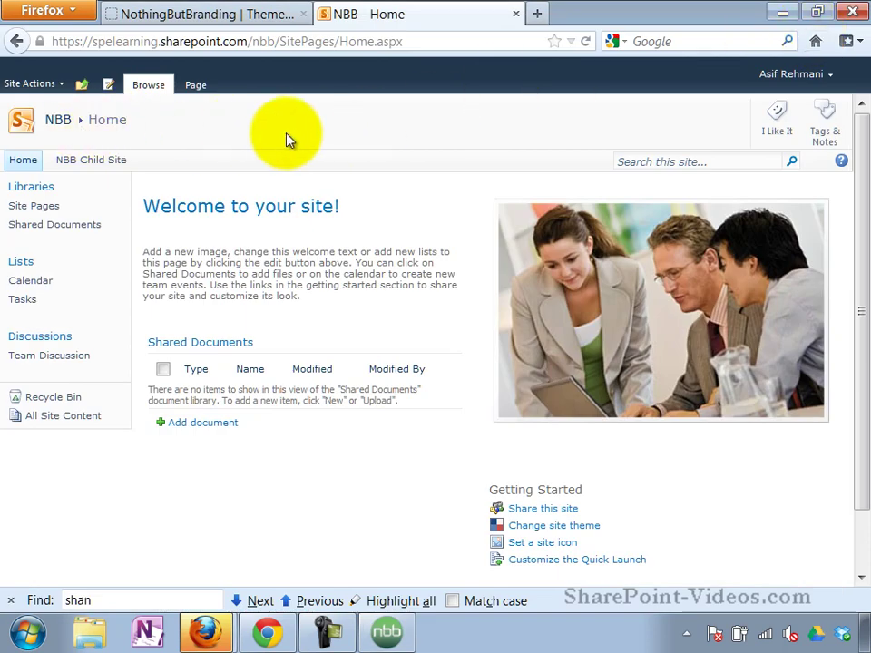
click(587, 42)
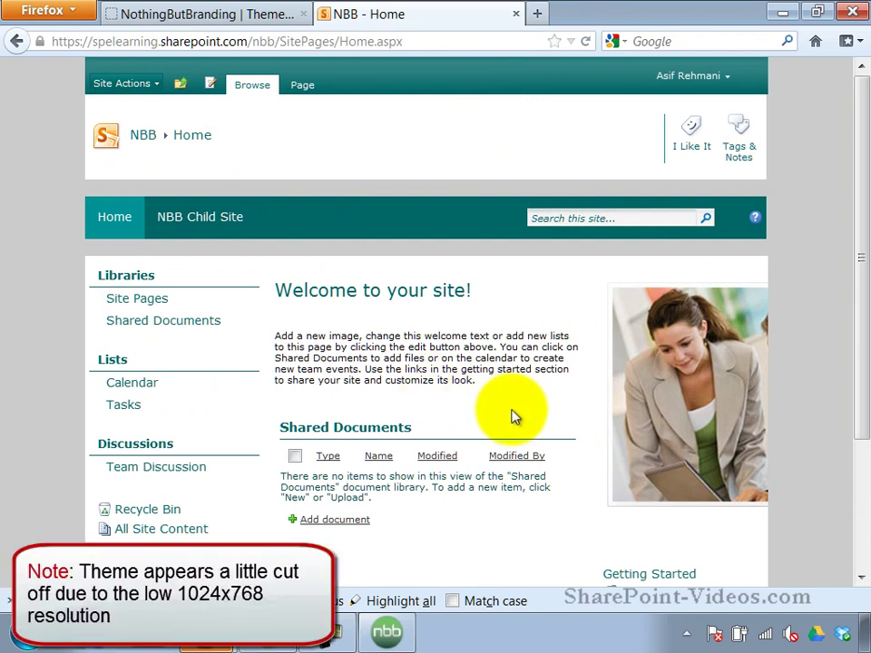
drag(858, 247, 862, 424)
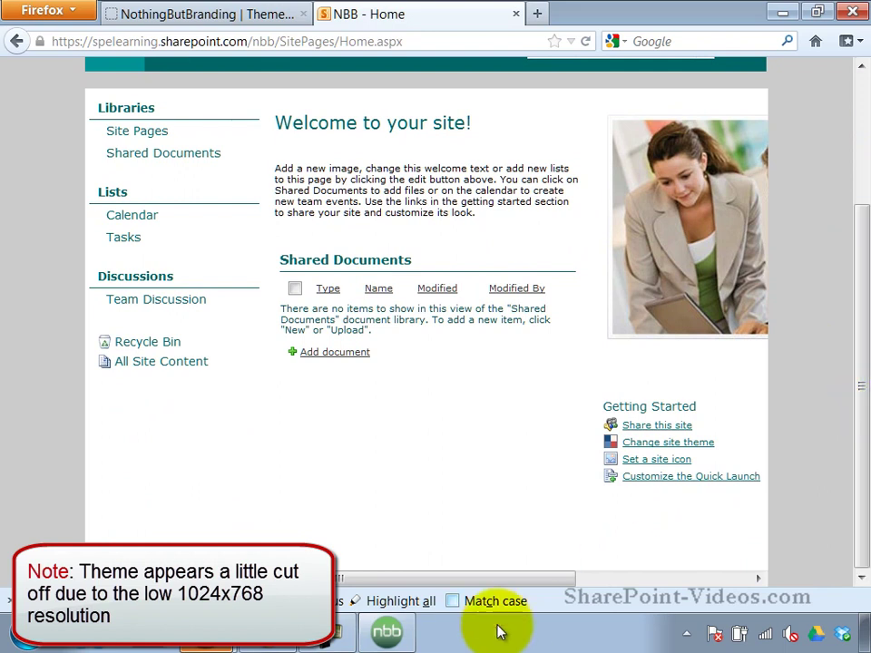
drag(520, 579, 473, 597)
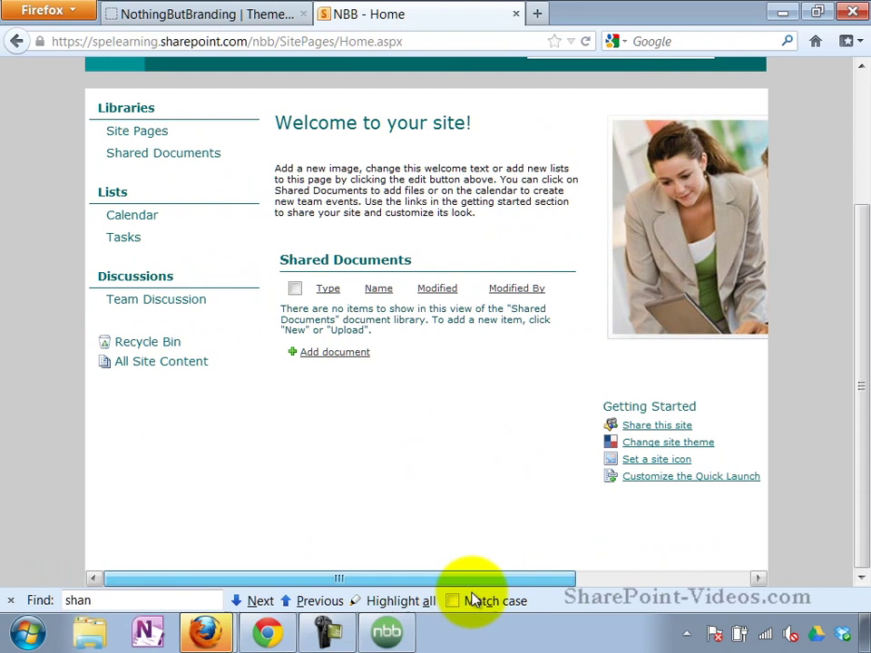
drag(859, 345, 862, 200)
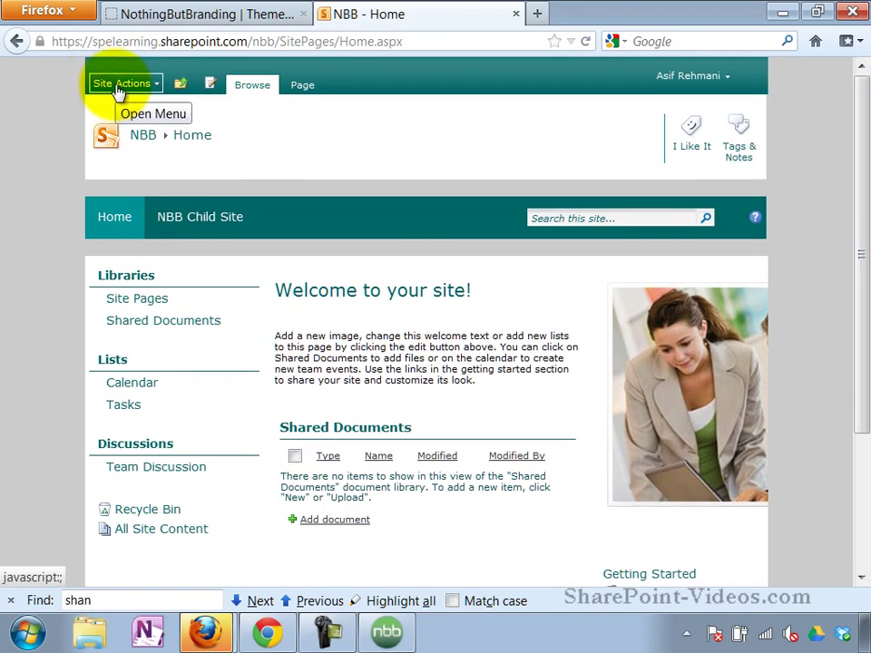
scroll(82, 299, down, 4)
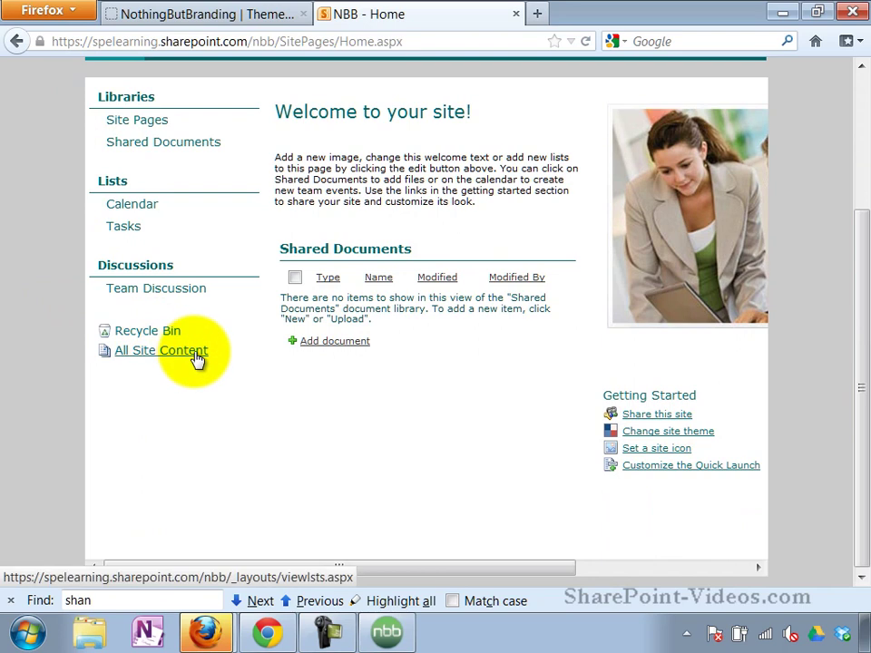
Open NBB Child Site from All Site Content and scroll to confirm its teal theme.
click(195, 354)
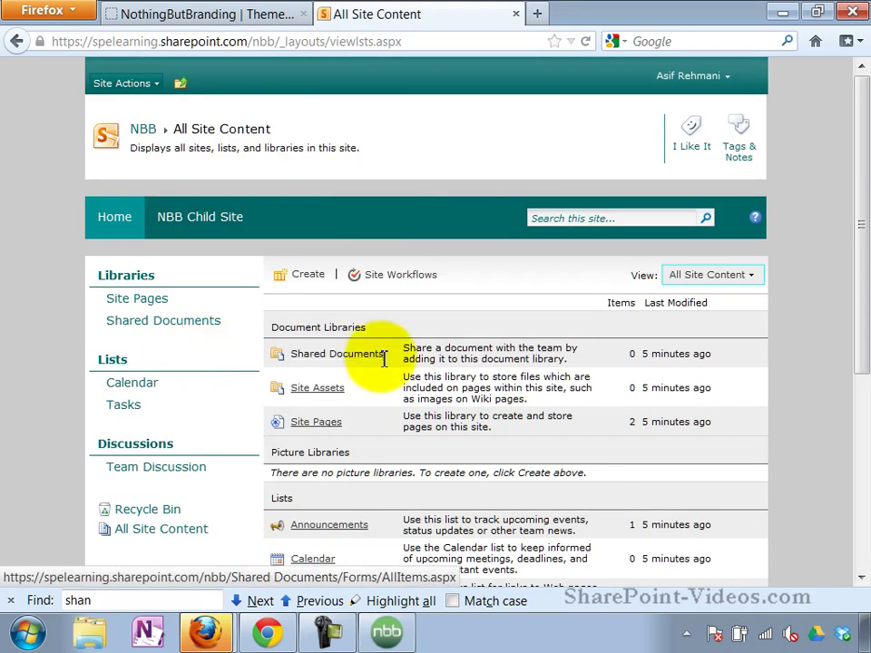
drag(861, 331, 866, 524)
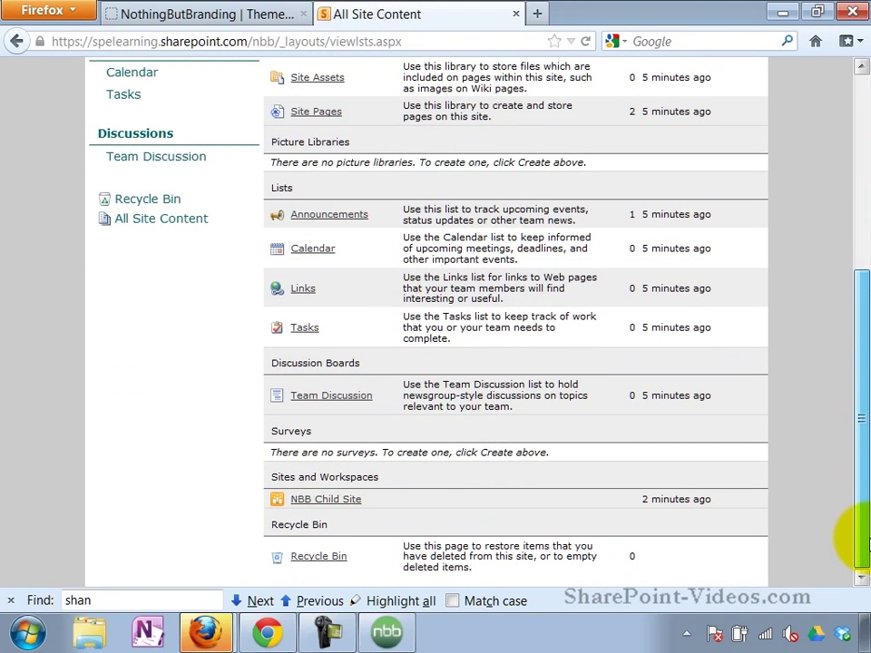
click(325, 501)
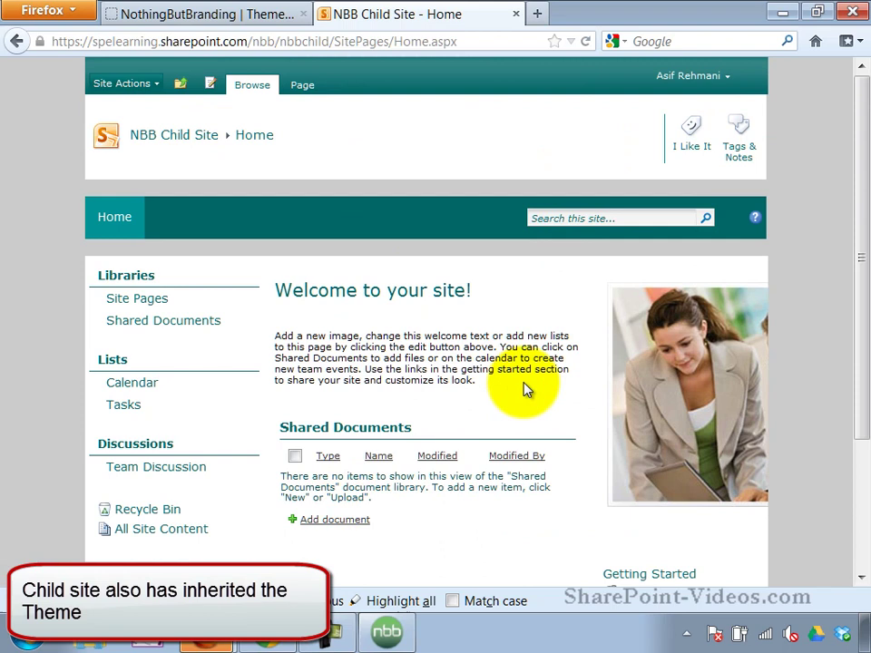
scroll(682, 422, down, 4)
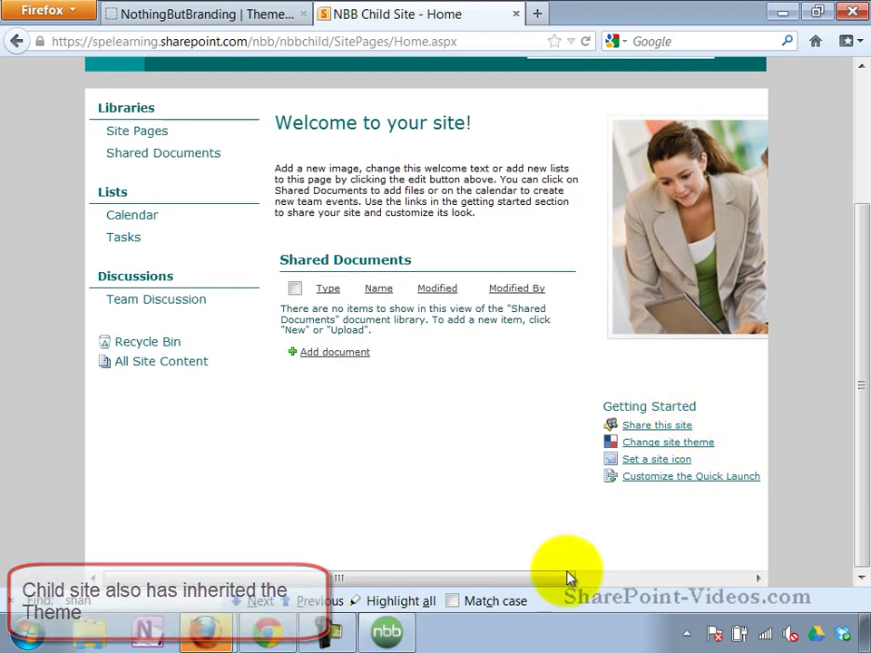
drag(567, 578, 447, 599)
drag(863, 277, 855, 140)
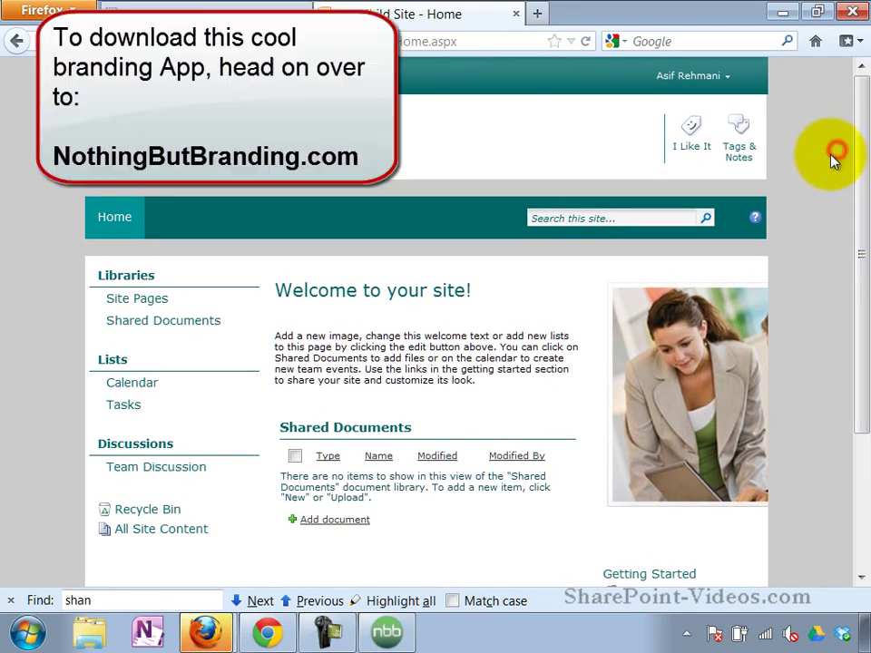